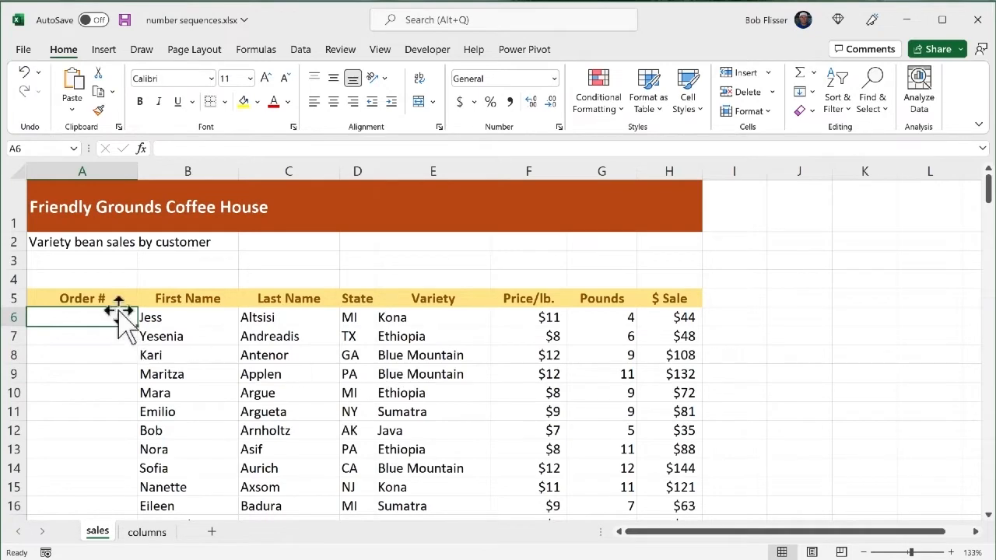
Look through the coffee sales table down to its last row and return to the header row
scroll(351, 405, "down", 2)
scroll(351, 405, "down", 2)
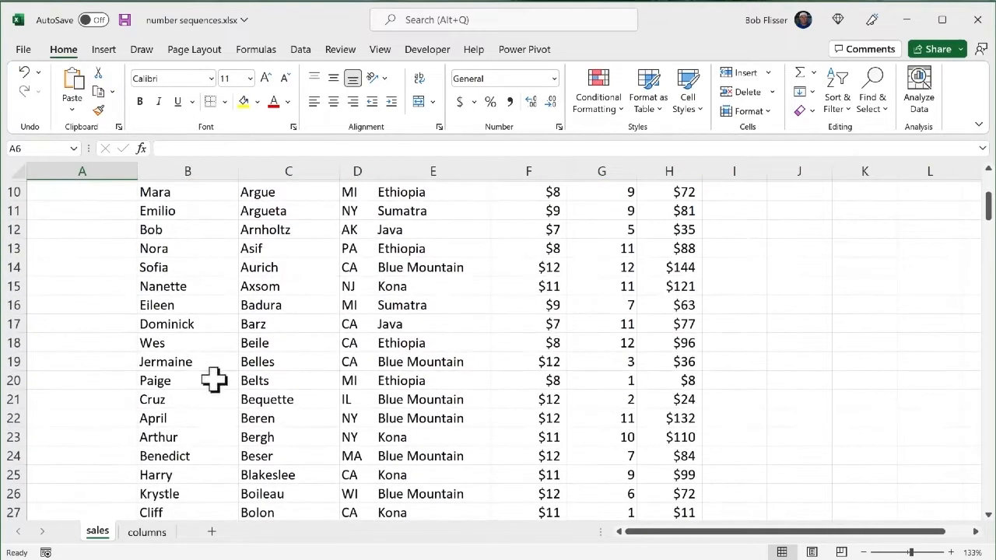
left_click(197, 378)
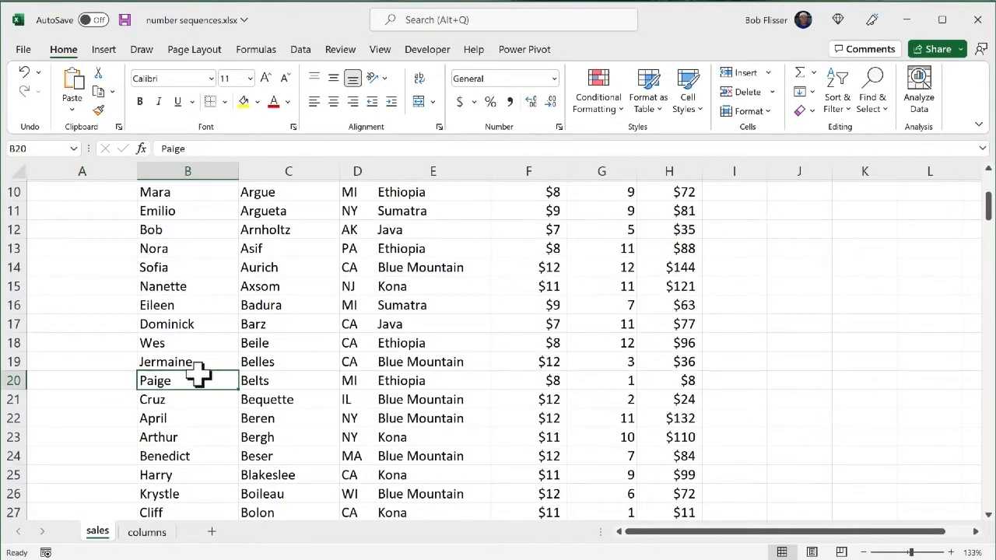
key("ctrl+Down")
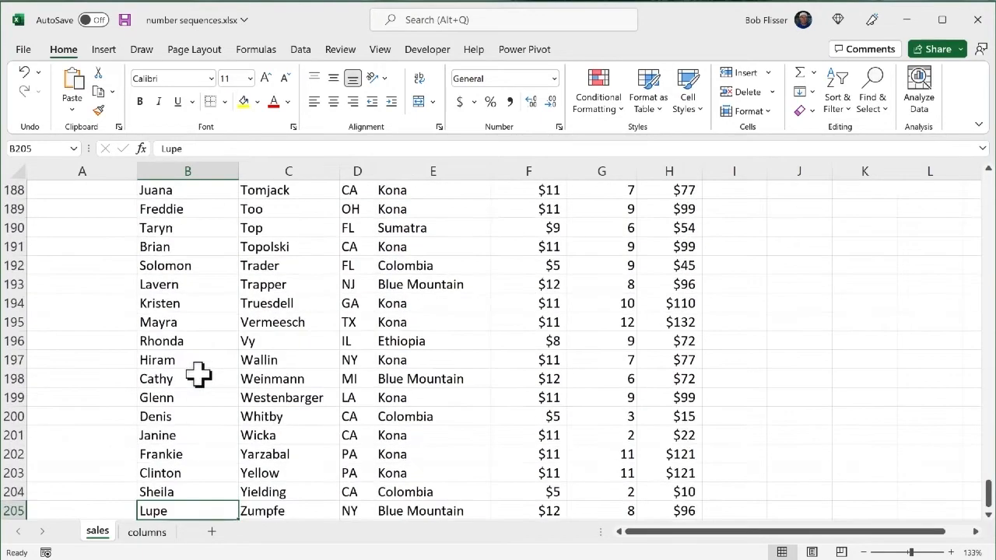
scroll(198, 376, "down", 2)
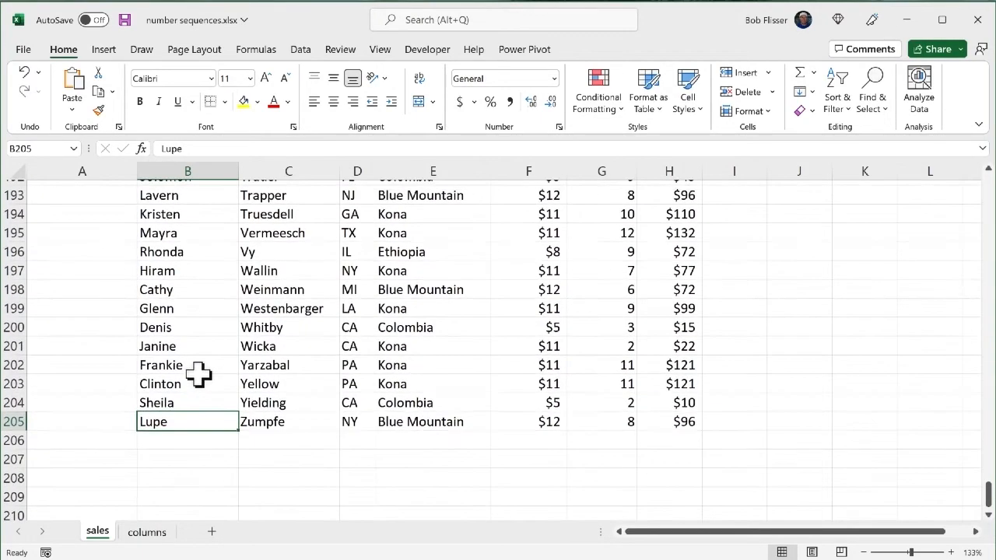
key("ctrl+Up")
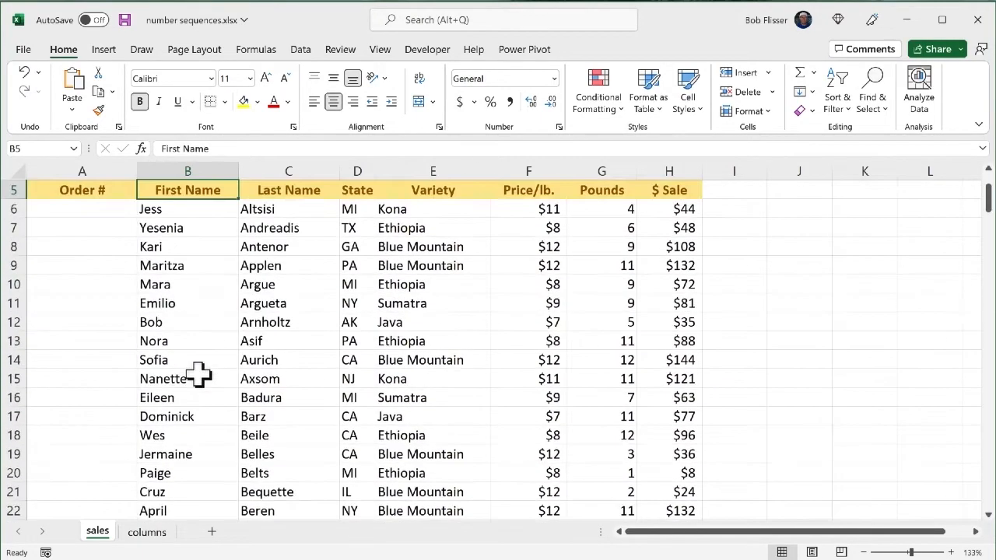
scroll(198, 376, "up", 2)
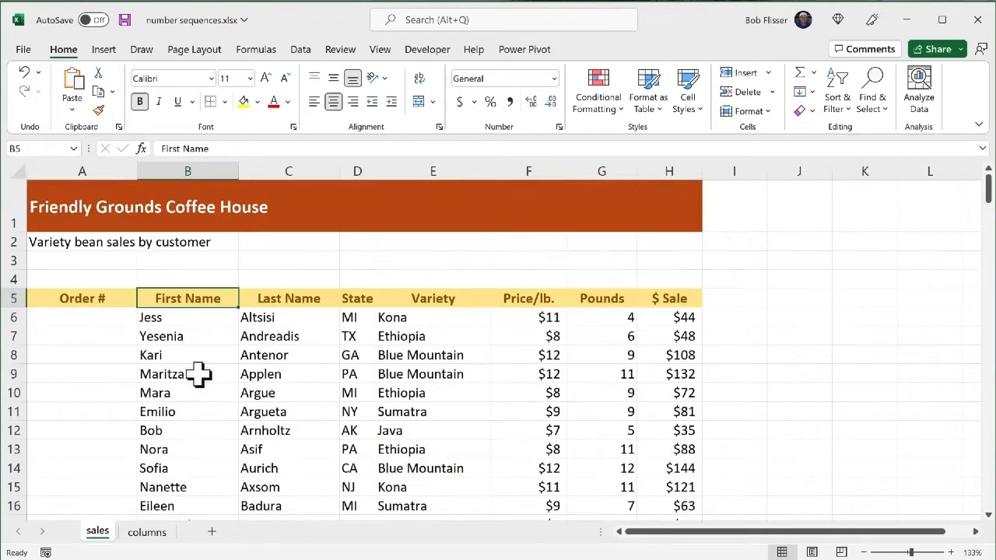
Enter the order numbers 1, 2 and 3 in cells A6 to A8 of the Order # column
left_click(80, 313)
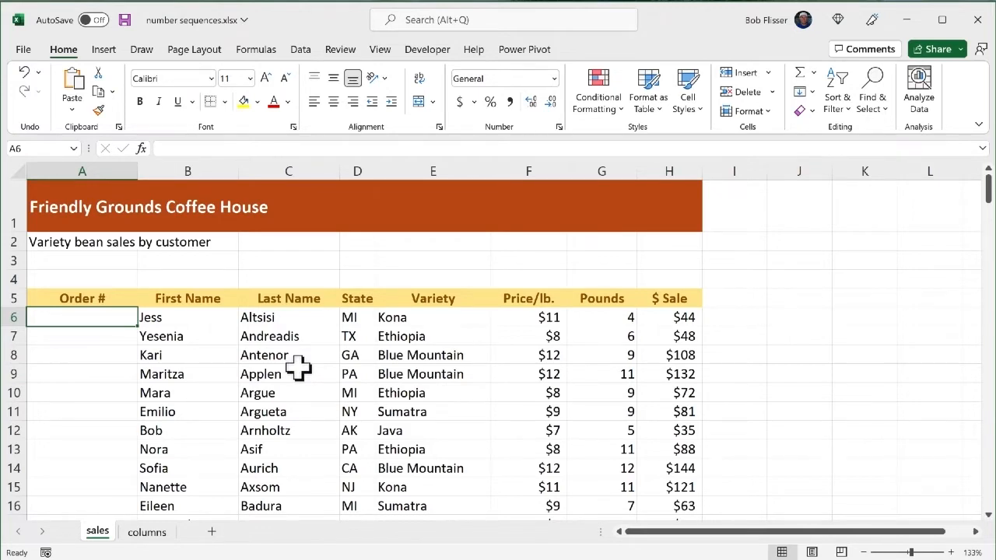
type("1")
key("Return")
type("2")
key("Return")
type("3")
key("ctrl+Return")
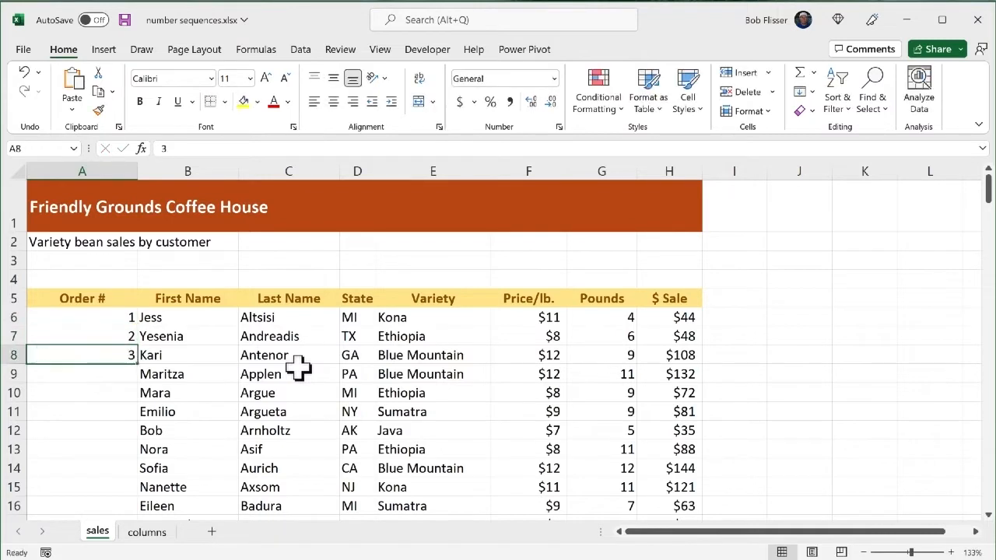
key("Return")
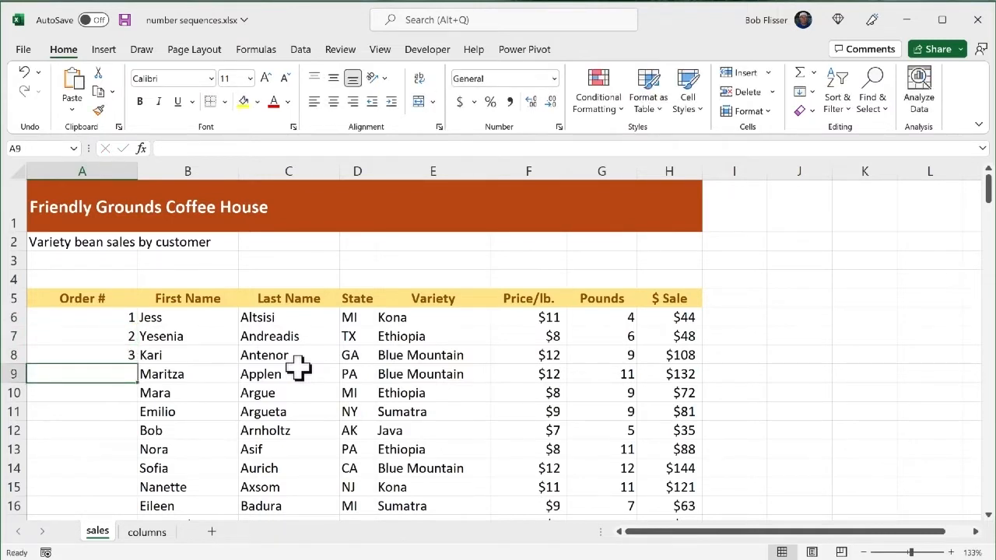
Undo the three order number entries and inspect the formula in the first $ Sale cell, H6
key("ctrl+z")
key("ctrl+z")
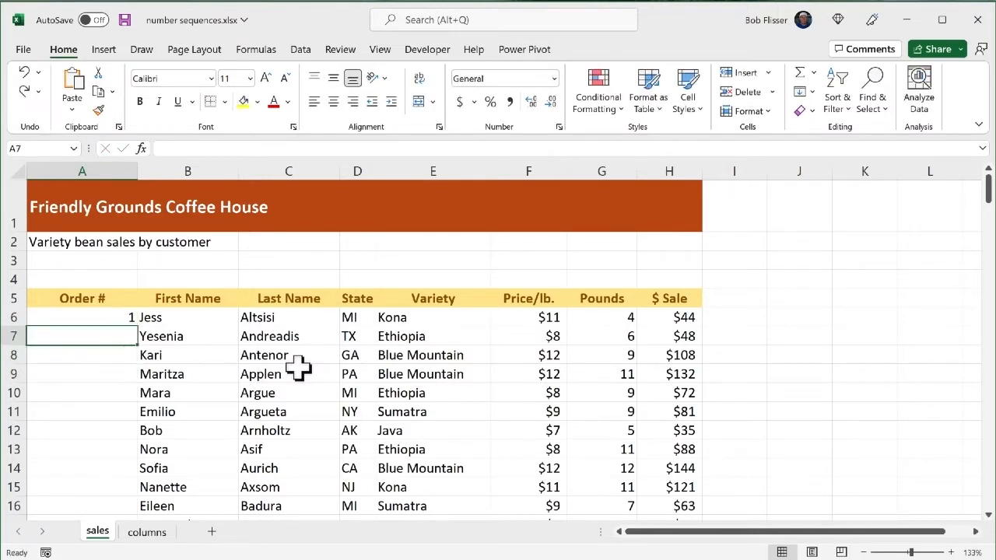
key("ctrl+z")
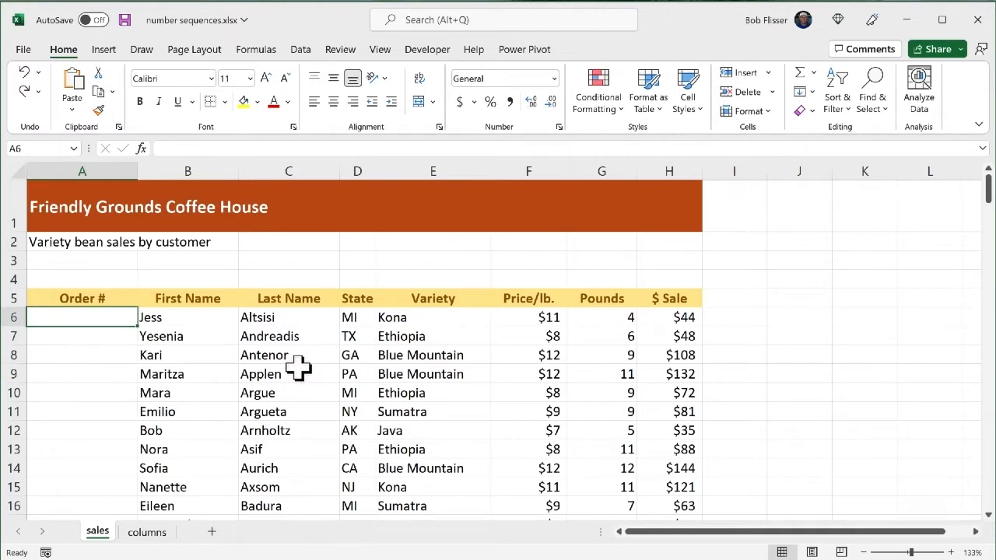
left_click(678, 316)
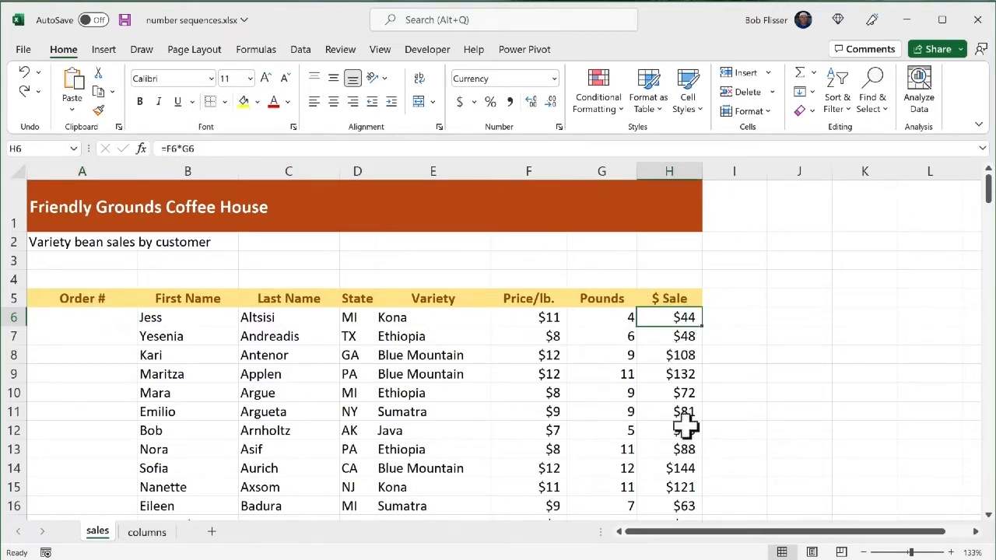
Enter 1 in cell A6, try filling it down to A13 with a plain AutoFill, and undo that fill
left_click(101, 317)
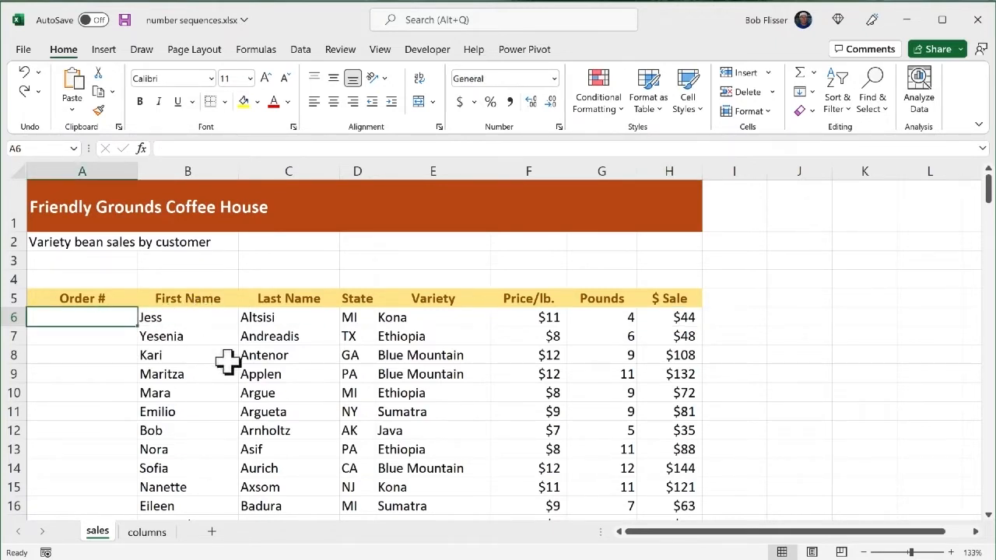
type("1")
key("Return")
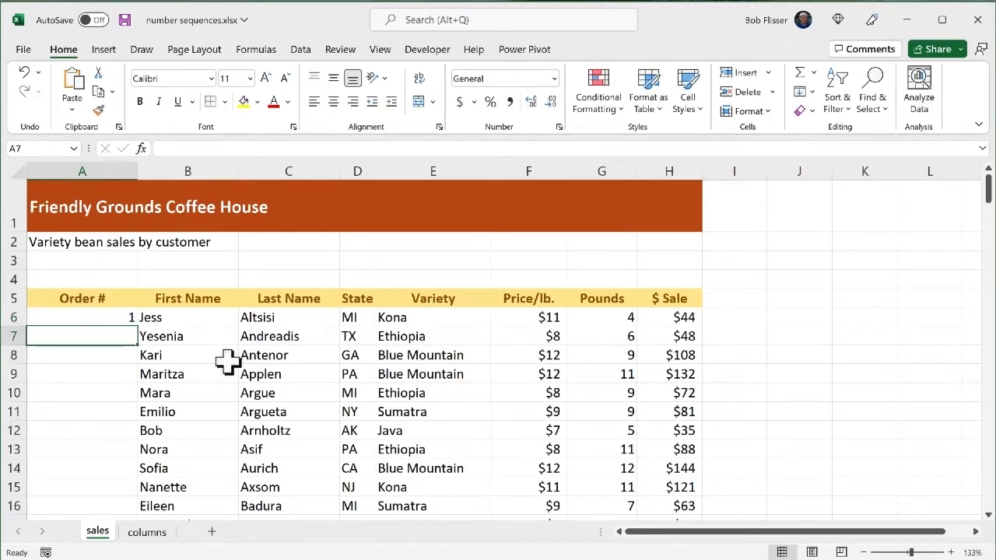
left_click(103, 319)
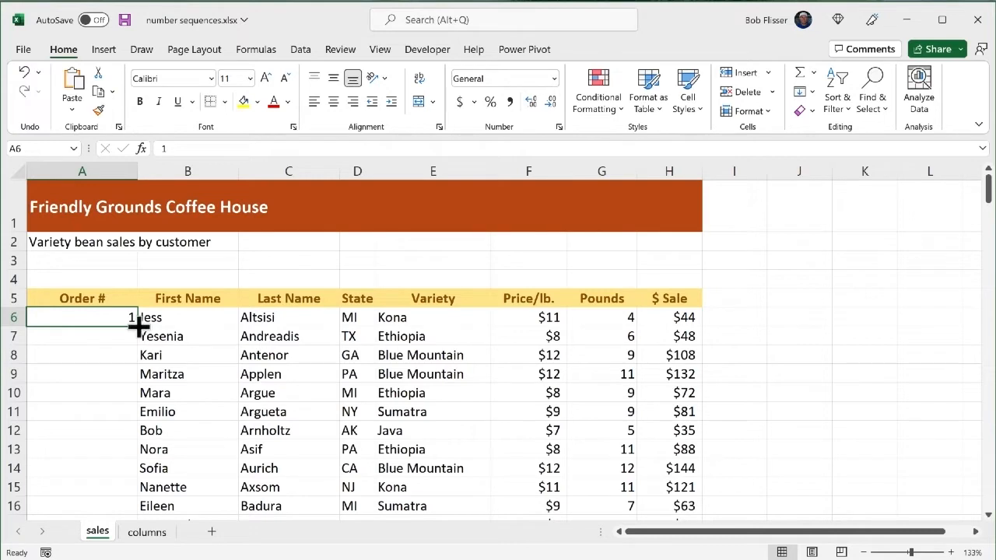
left_click_drag(138, 326, 129, 456)
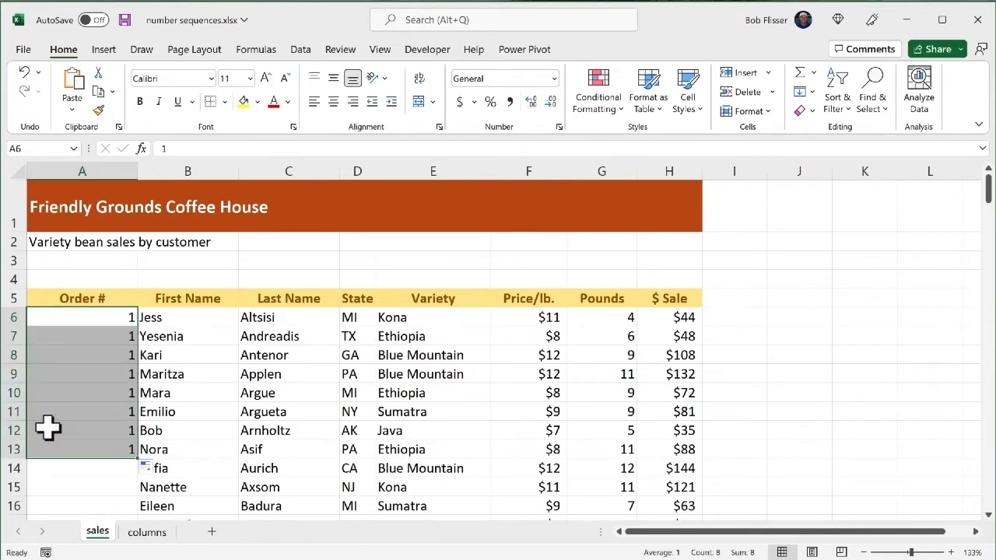
key("ctrl+z")
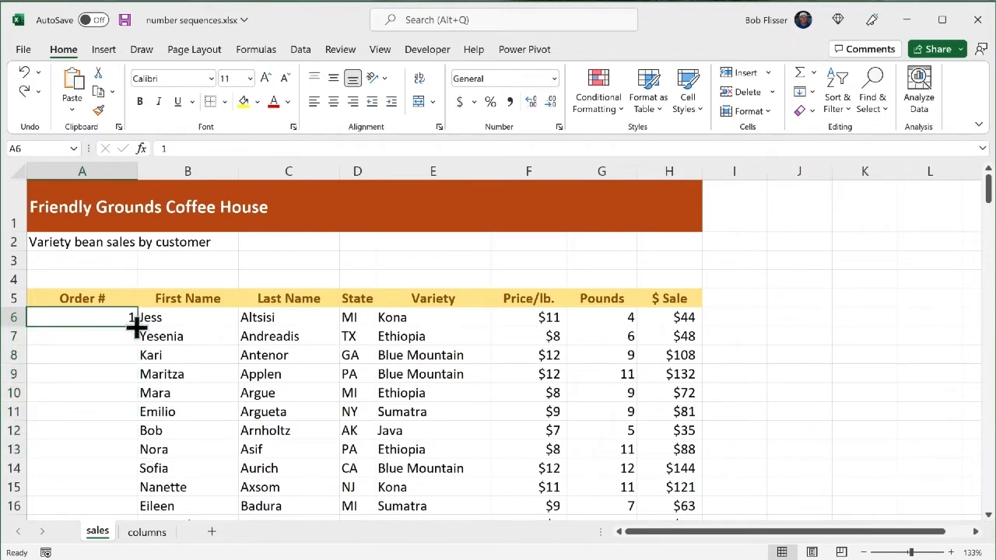
AutoFill an incrementing series from A6 to A12, undo it, and extend the series from A6 down to the last sales row, A205
left_click_drag(136, 327, 117, 448)
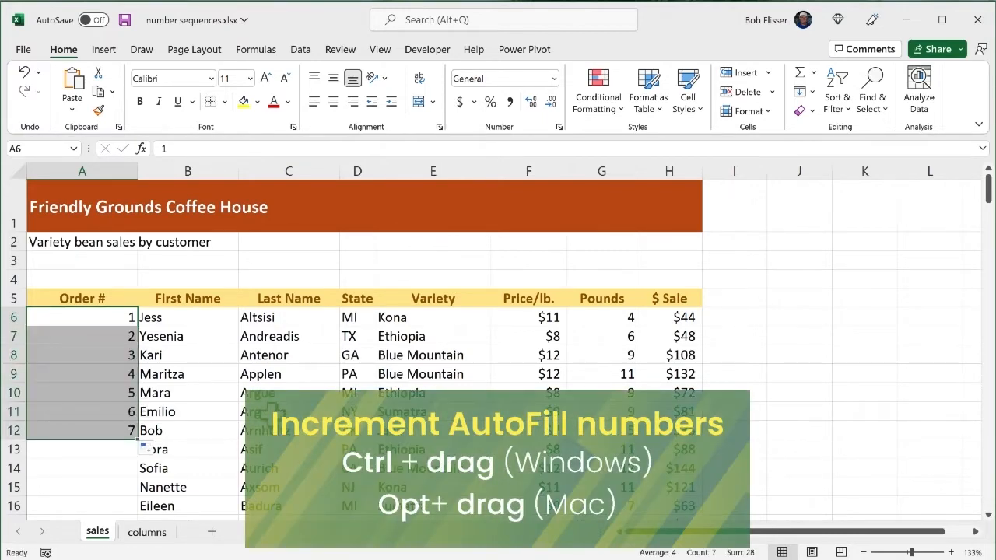
key("ctrl+z")
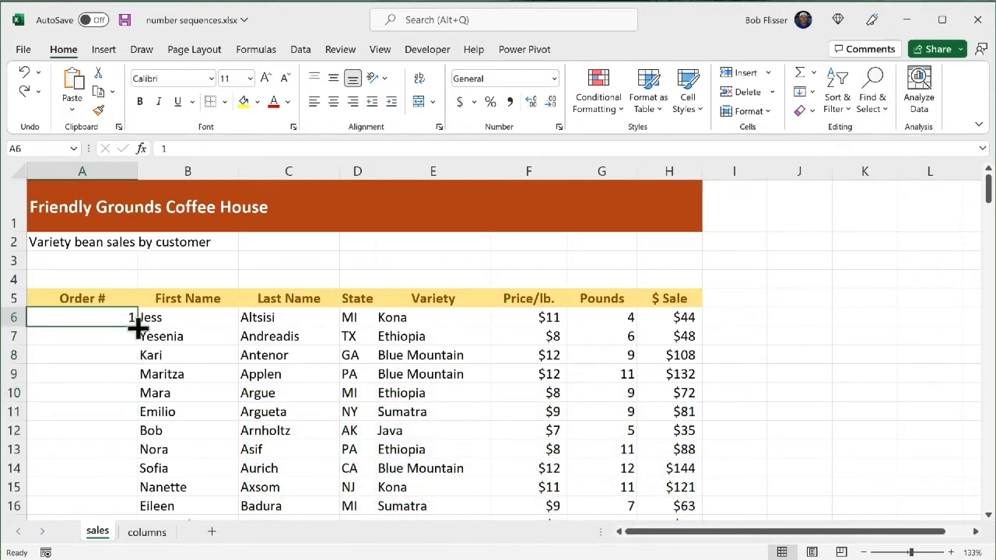
left_click_drag(137, 328, 130, 455)
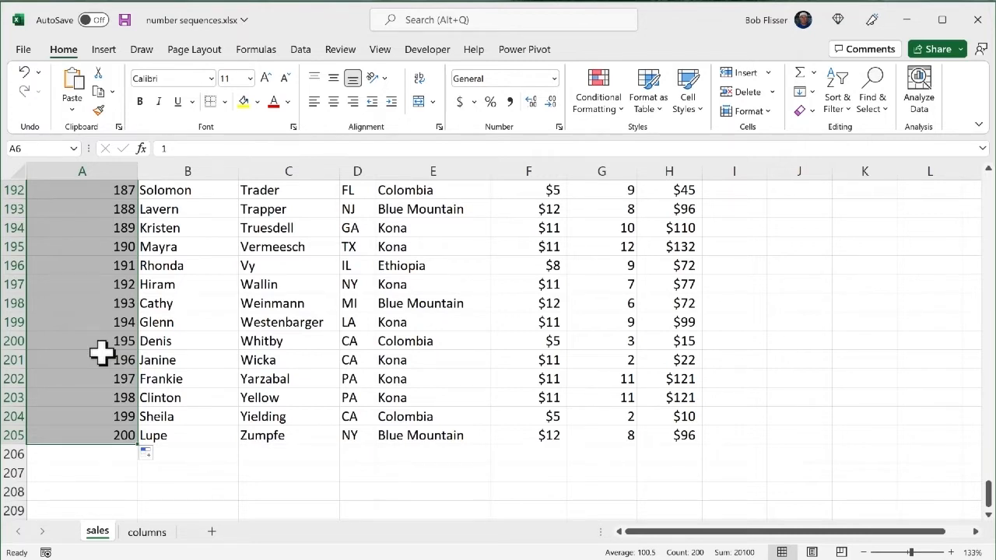
key("ctrl+Up")
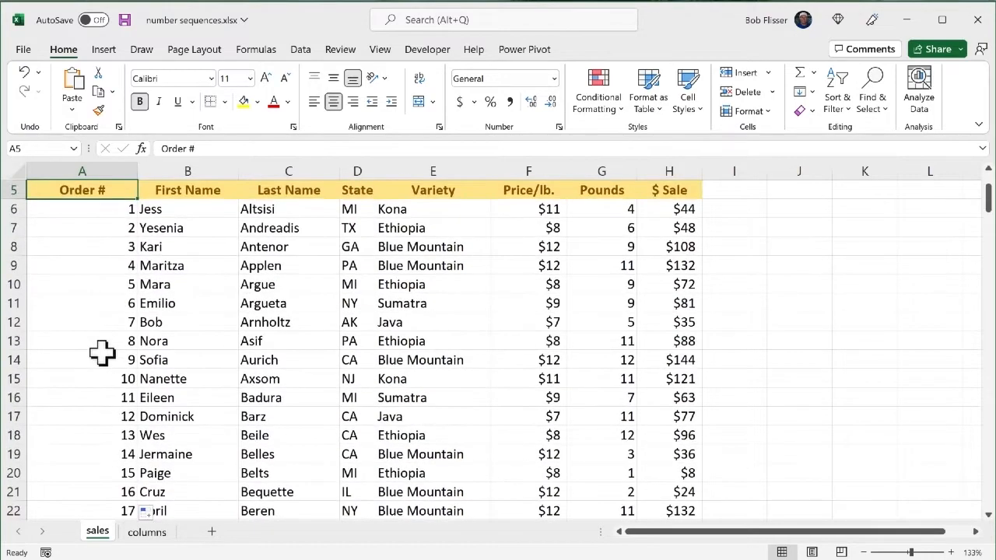
scroll(101, 353, "up", 2)
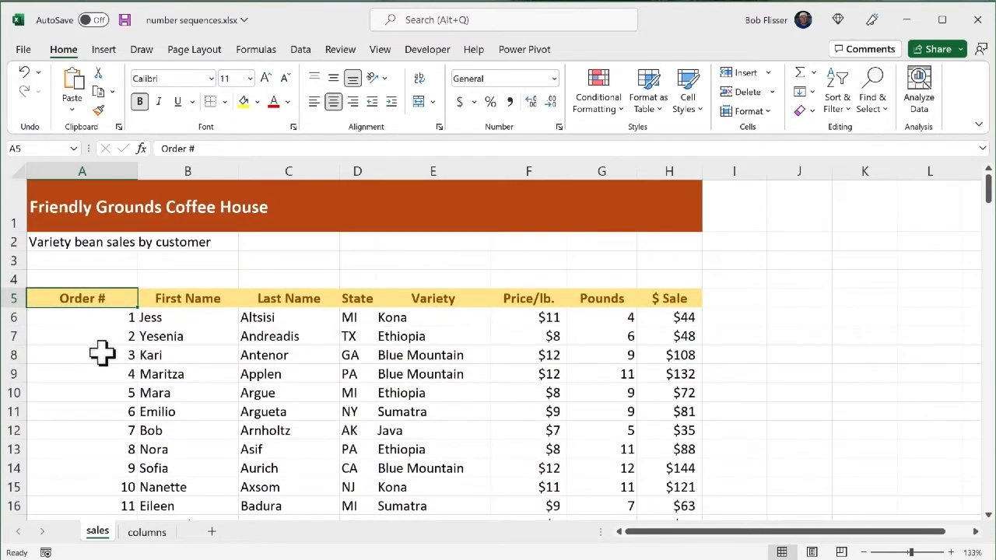
Undo the incrementing fill in the Order # column and delete the 1 in cell A6
left_click(99, 317)
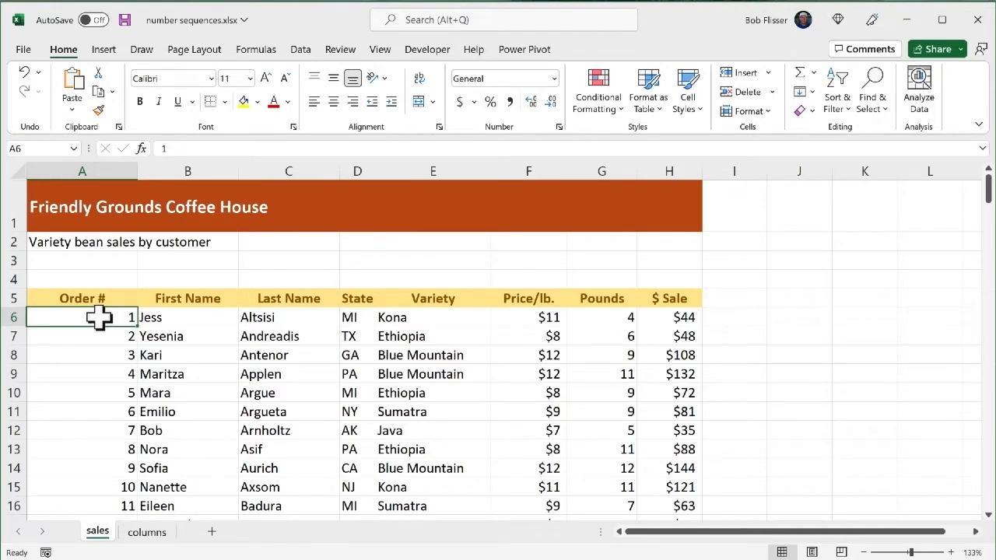
key("ctrl+z")
key("Delete")
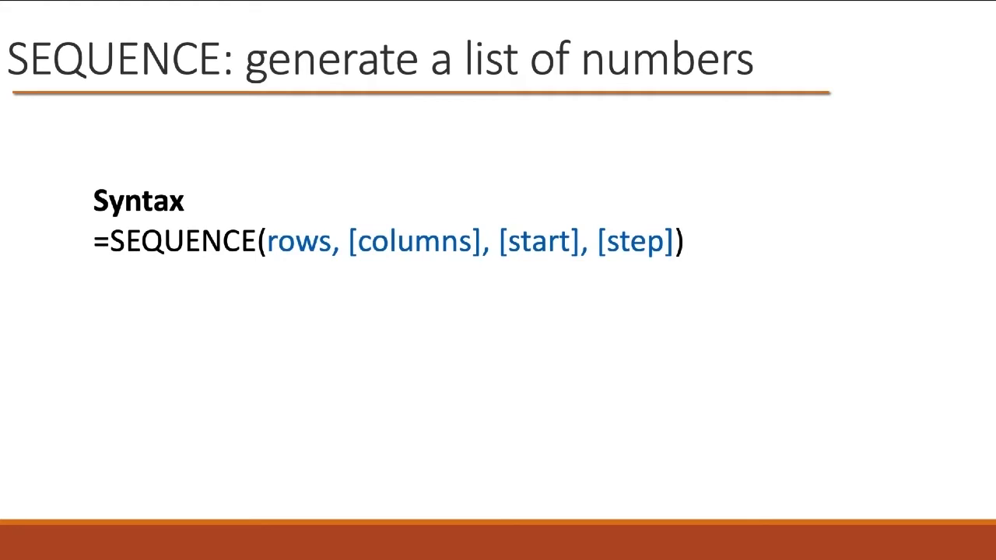
key("Right")
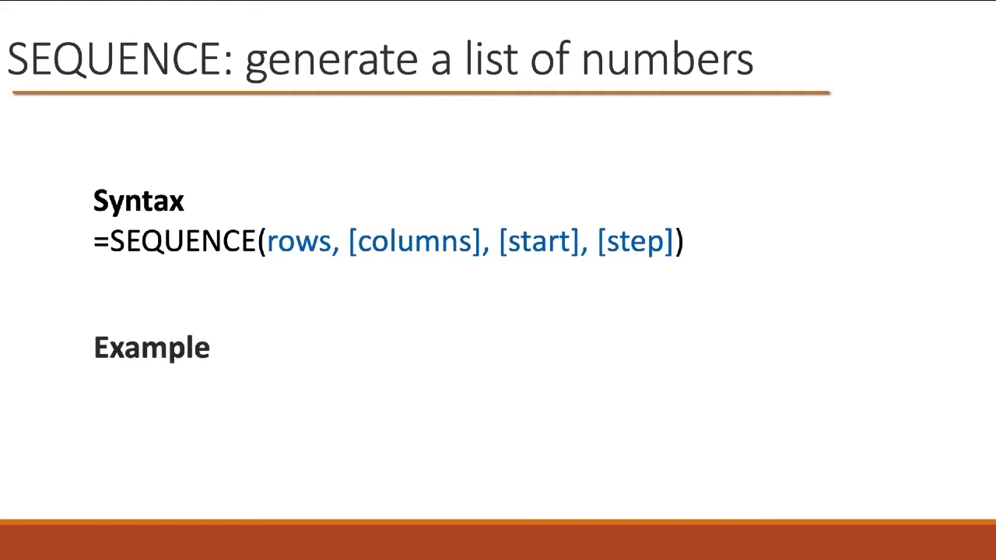
key("Right")
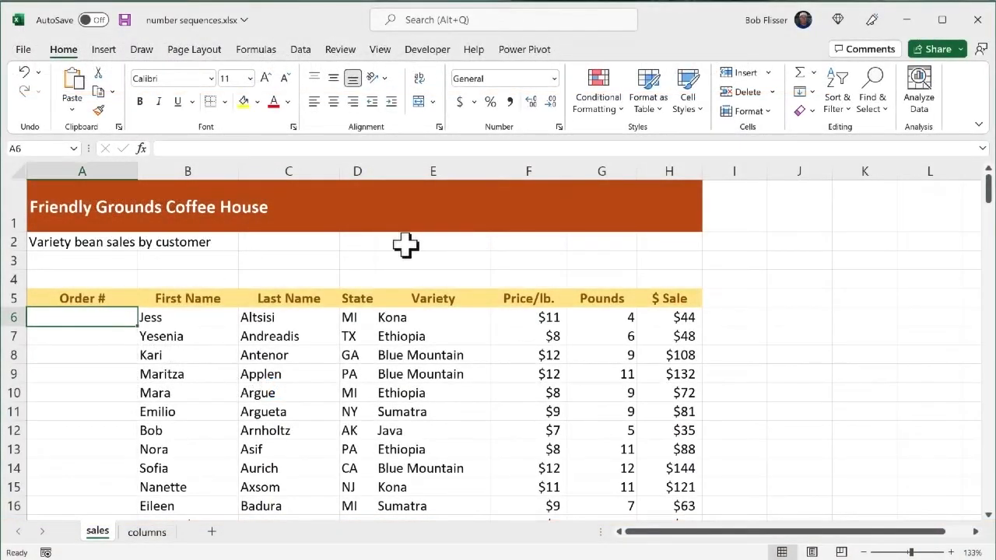
Enter the formula =SEQUENCE(200) in cell A6 to generate the order numbers
type("=seq")
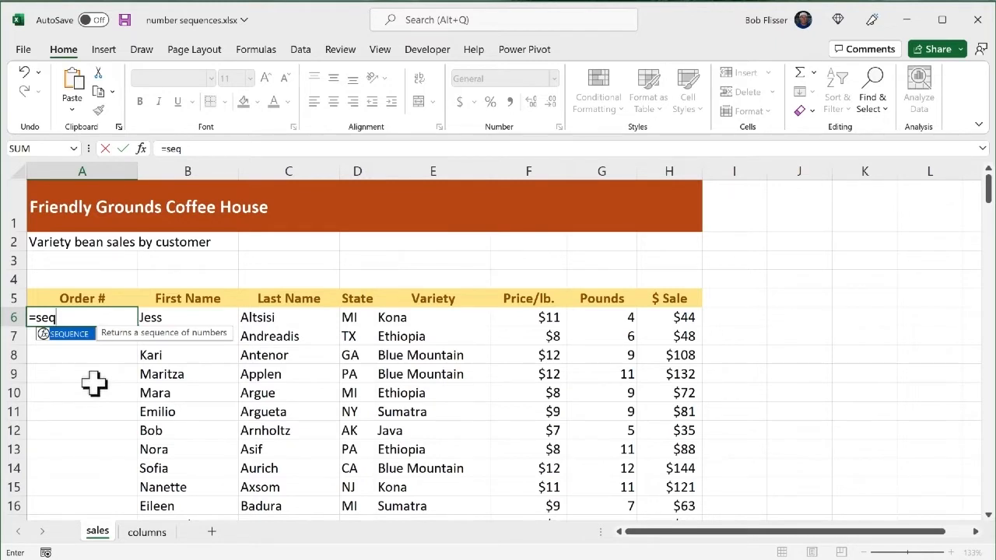
key("Tab")
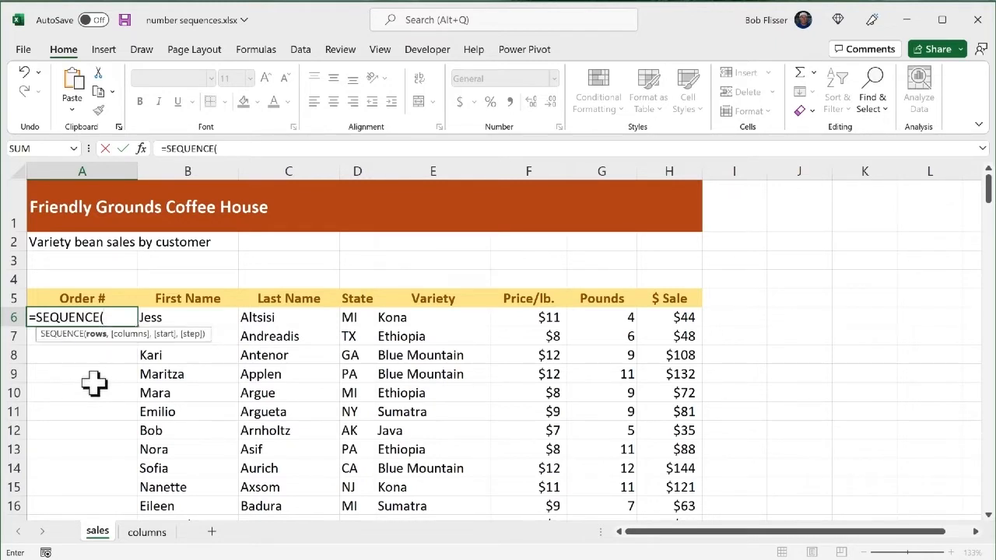
type("200)")
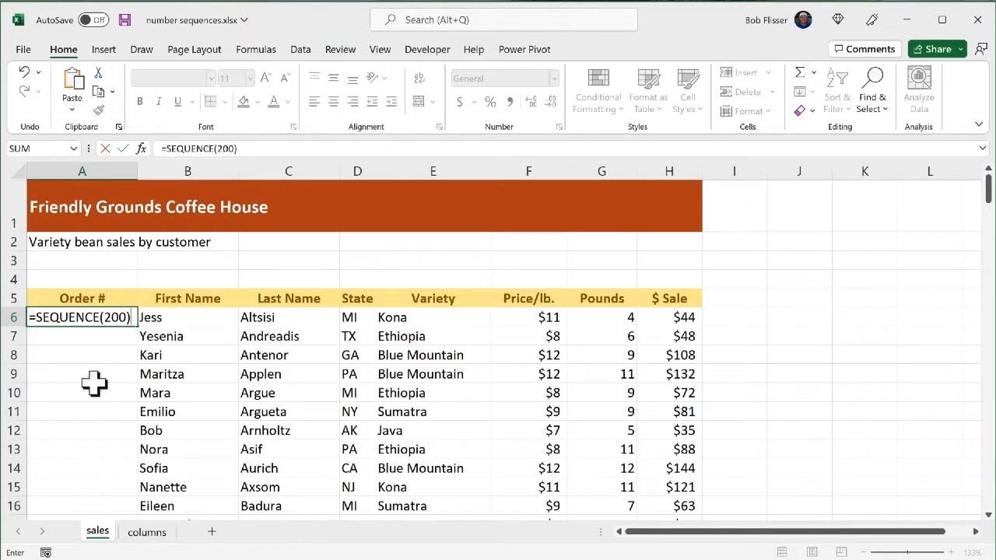
key("Return")
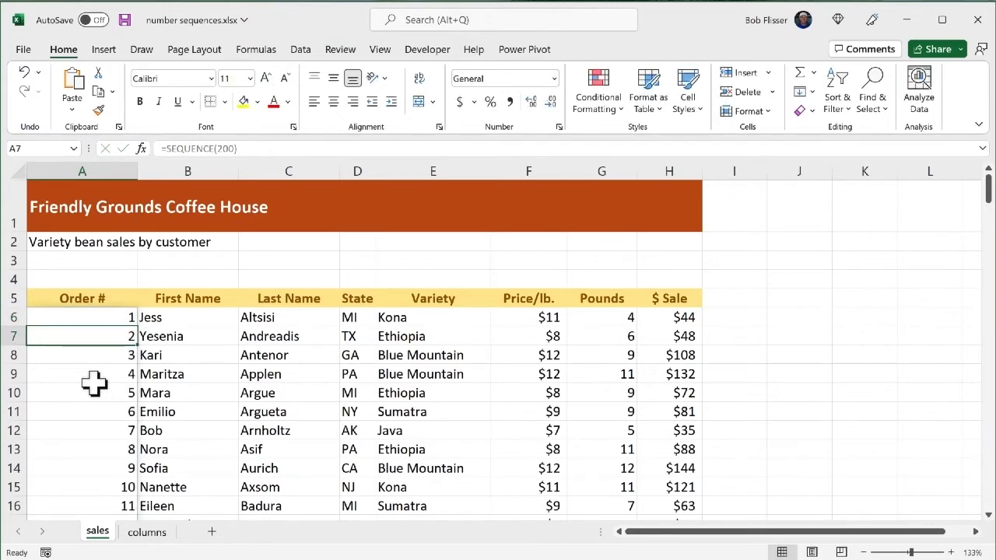
Check the generated order numbers down to the table's last row and inspect the formula in cell A6
scroll(94, 381, "down", 2)
scroll(94, 381, "down", 3)
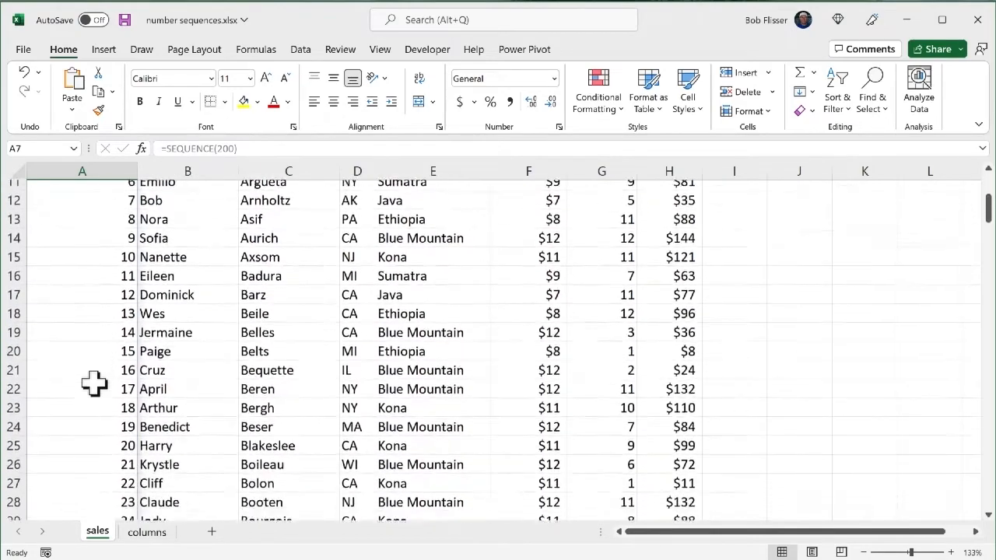
left_click(94, 381)
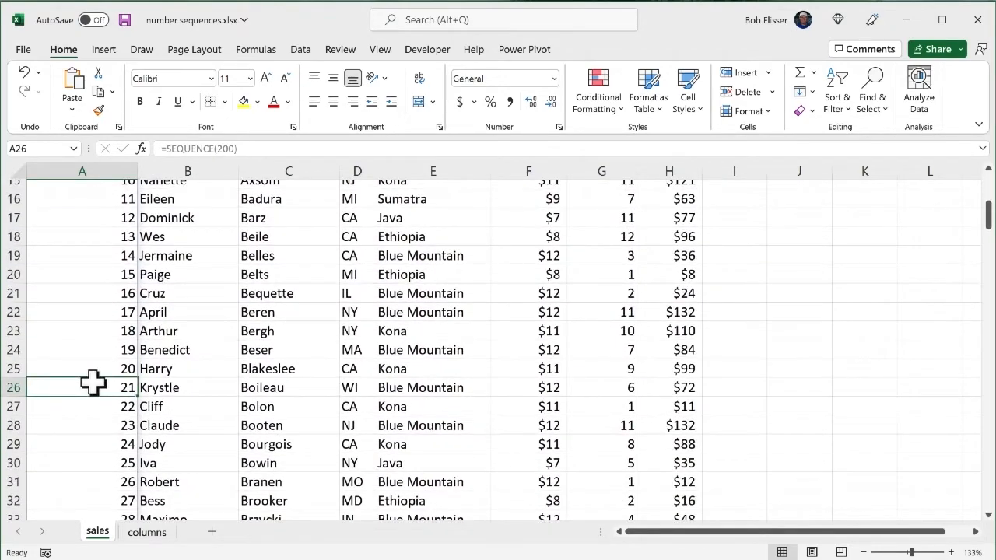
key("ctrl+Down")
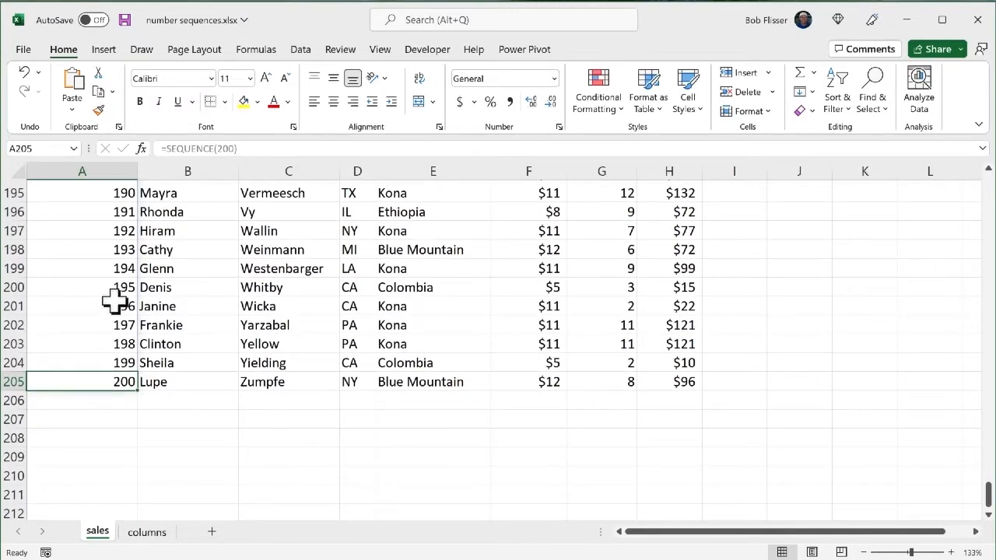
key("ctrl+Up")
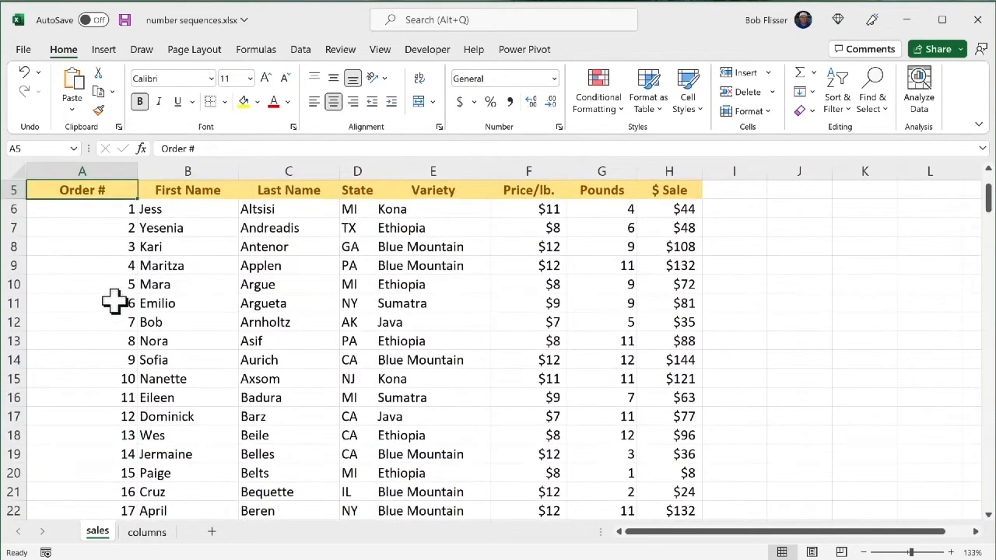
left_click(90, 208)
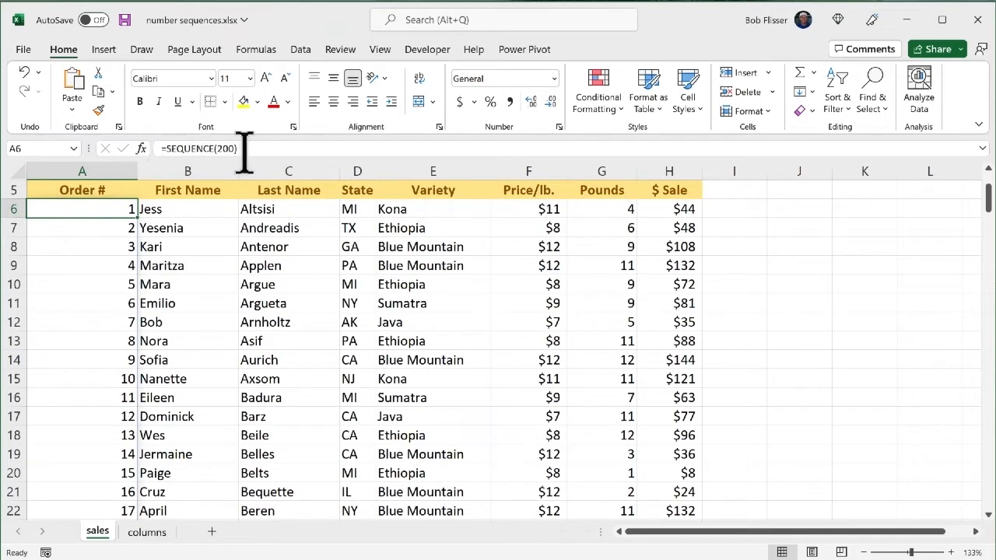
Replace the formula in cell A6 with =SEQUENCE(200,,100) so the order numbers start at 100
left_click(84, 306)
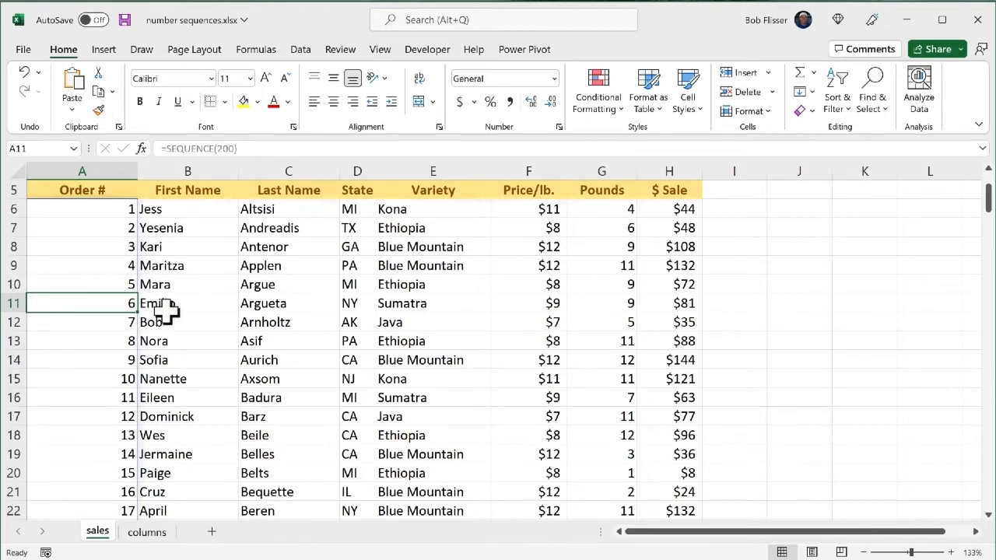
left_click(107, 209)
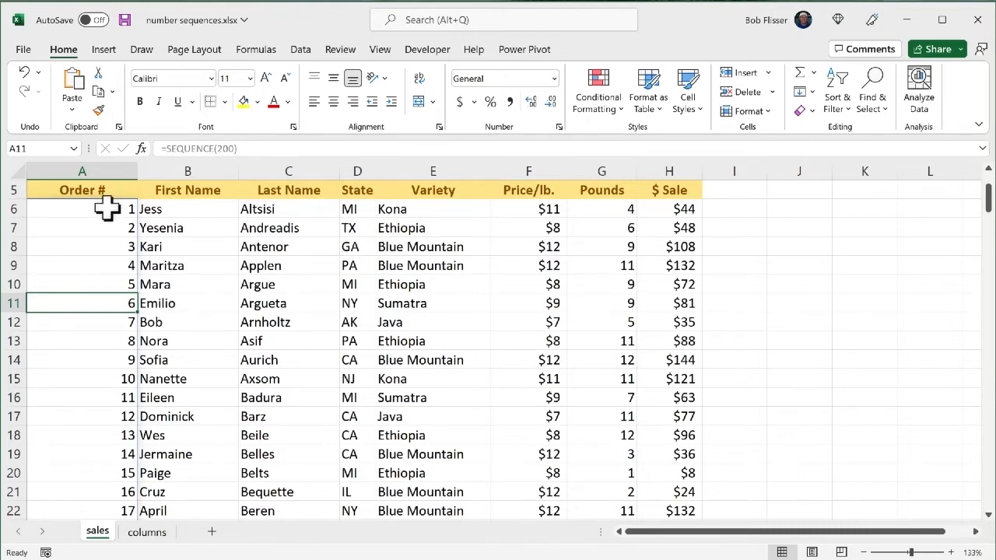
key("Delete")
type("=sequ")
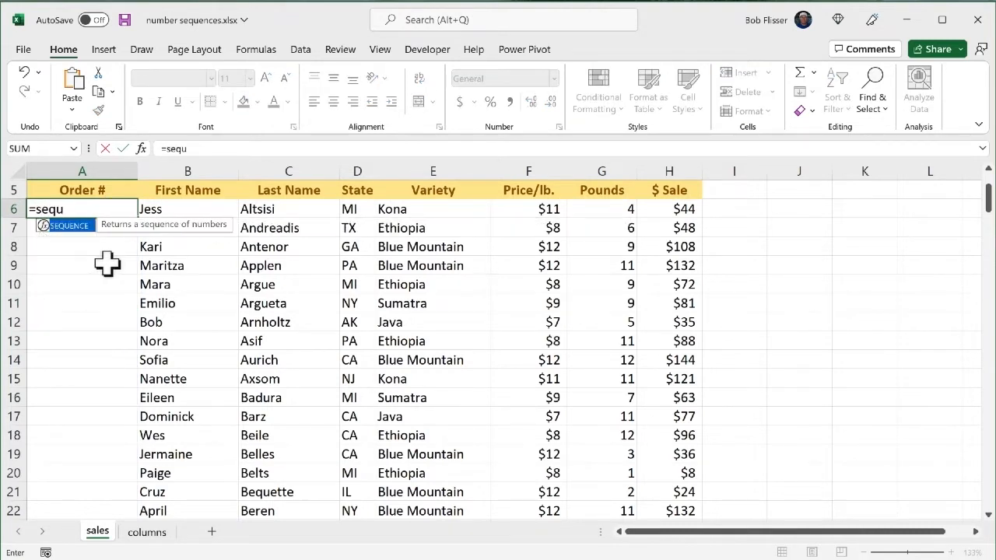
key("Tab")
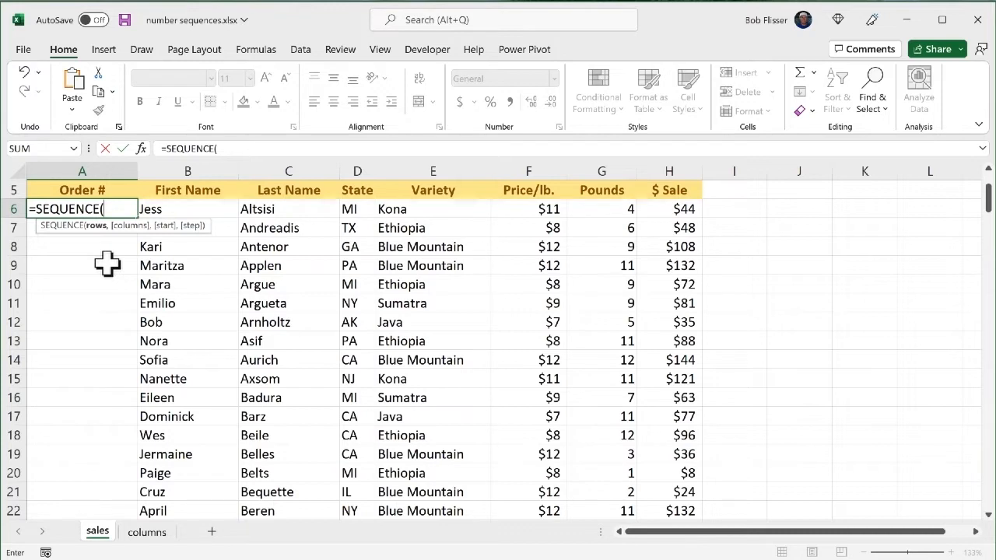
type("200,")
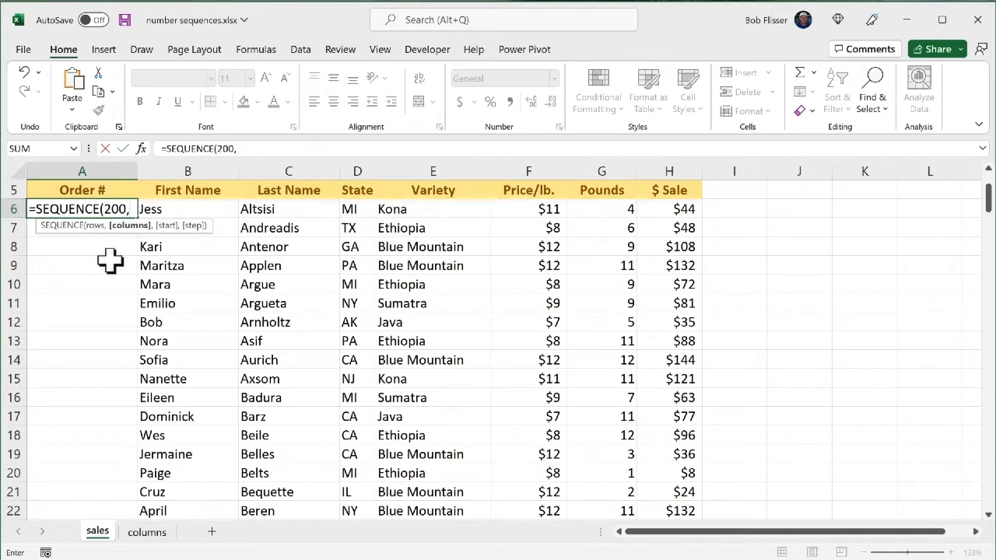
type(",")
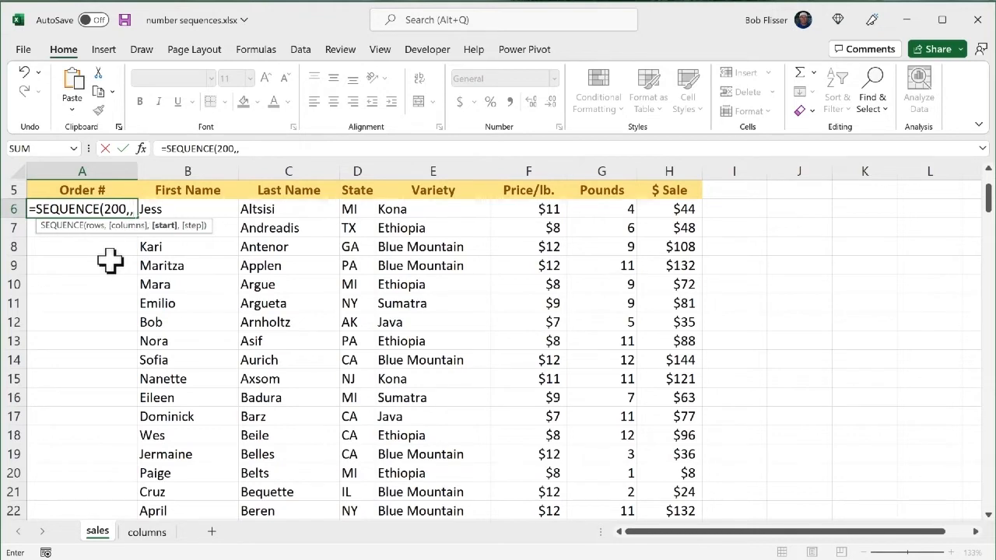
type("100)")
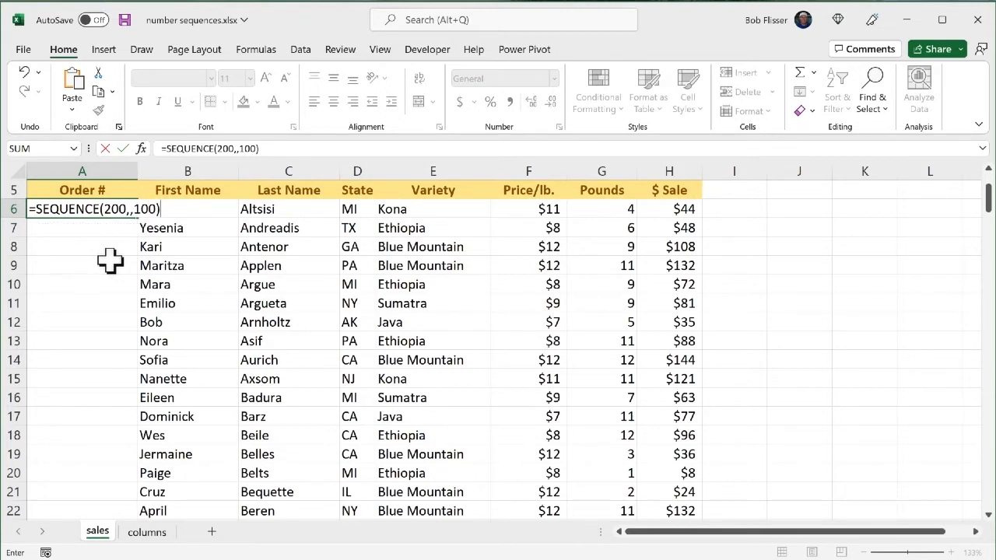
key("Return")
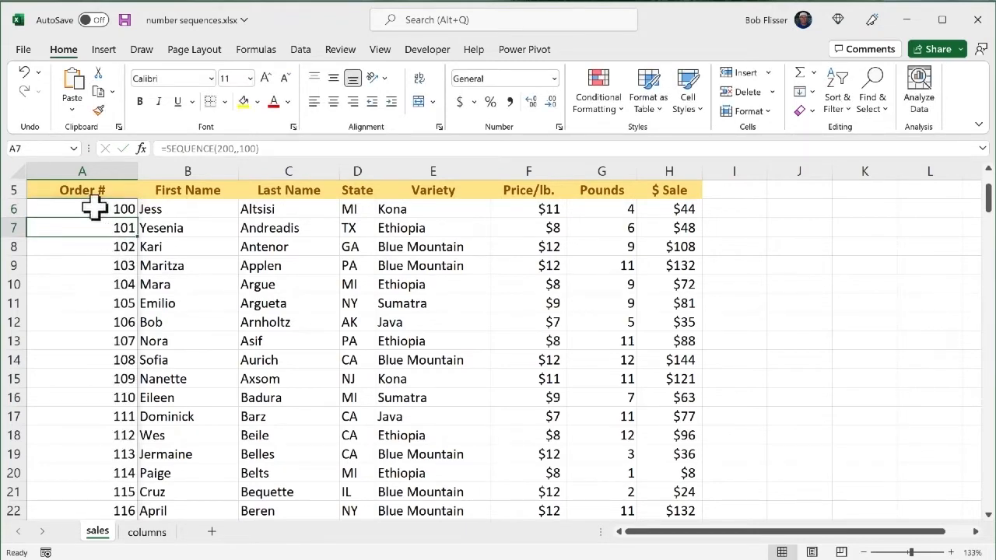
Check the order numbers starting at 100 down to the last sales row, A205, and return to cell A6
scroll(90, 338, "down", 2)
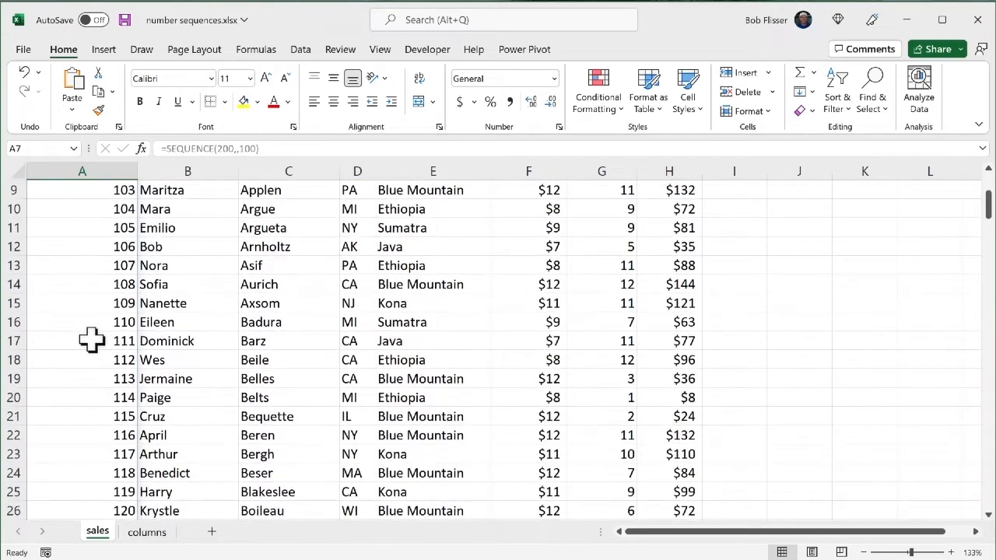
left_click(91, 339)
key("ctrl+Down")
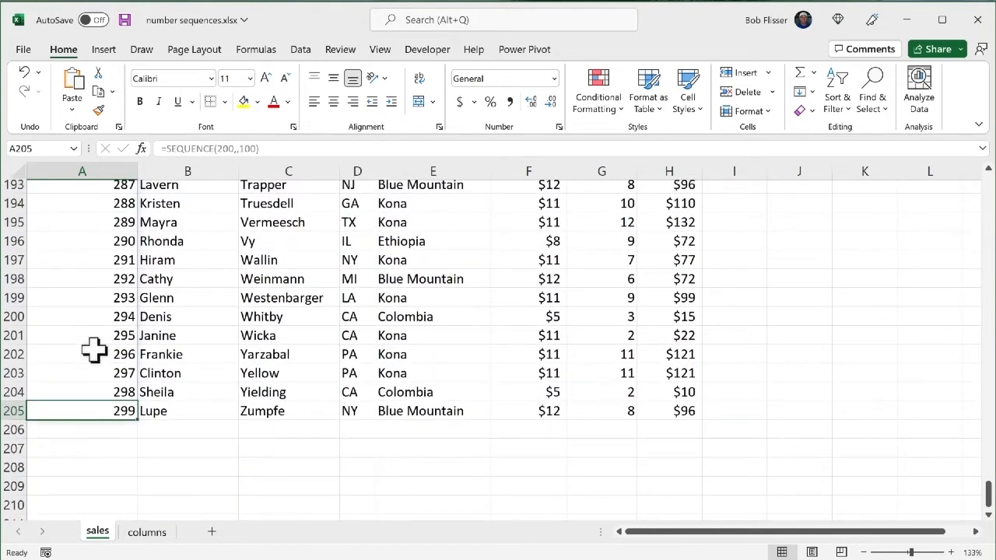
key("ctrl+Up")
left_click(92, 210)
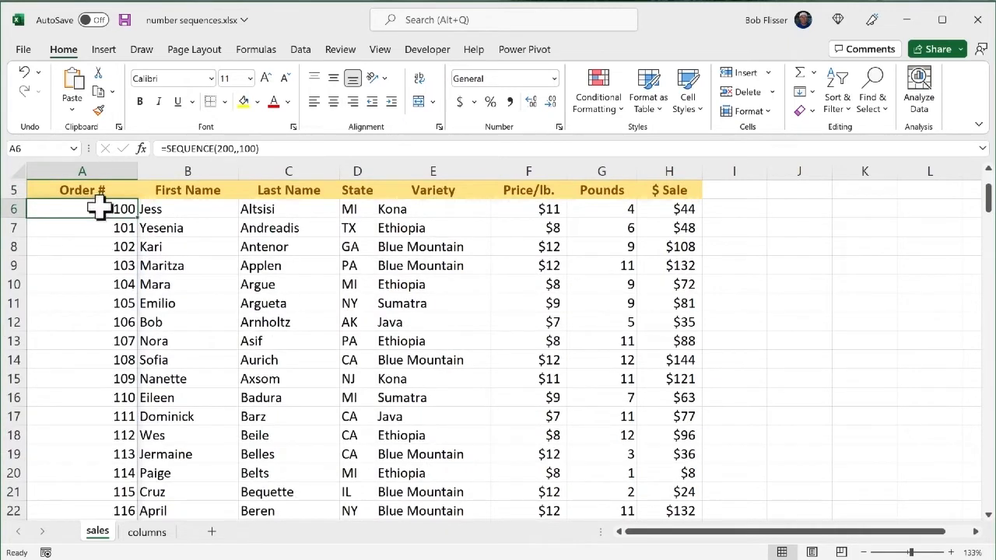
Add a step of 10 to the formula in cell A6, making it =SEQUENCE(200,,100,10)
double_click(100, 208)
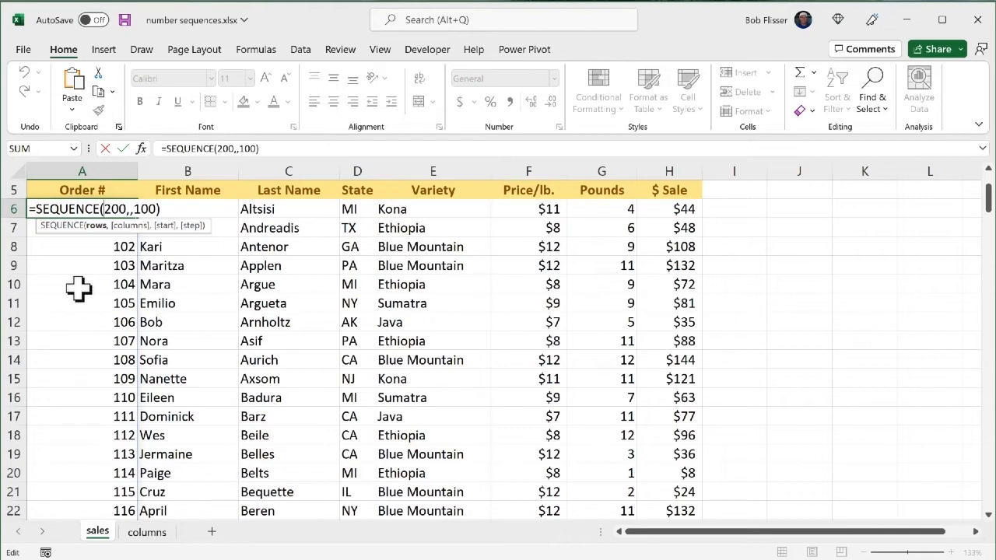
left_click(156, 207)
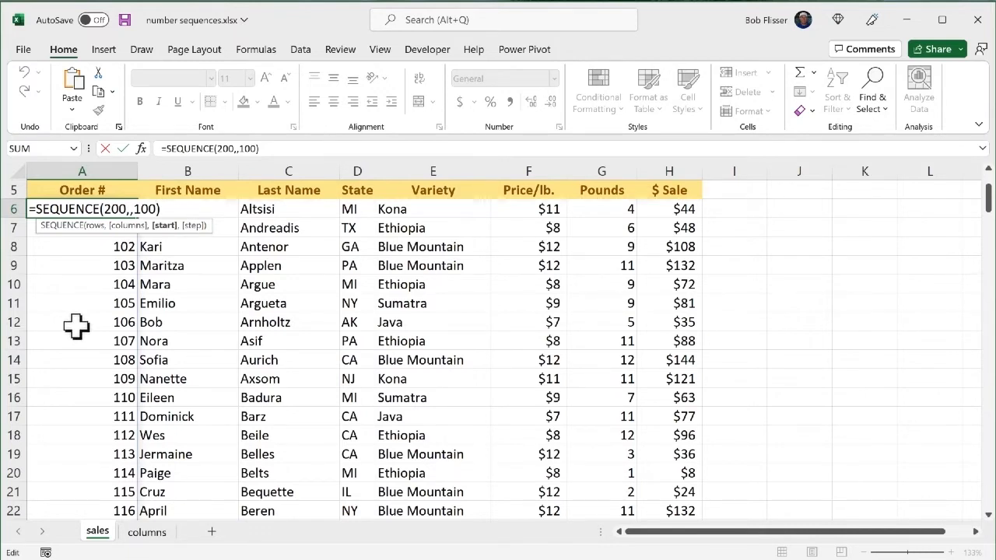
type(",")
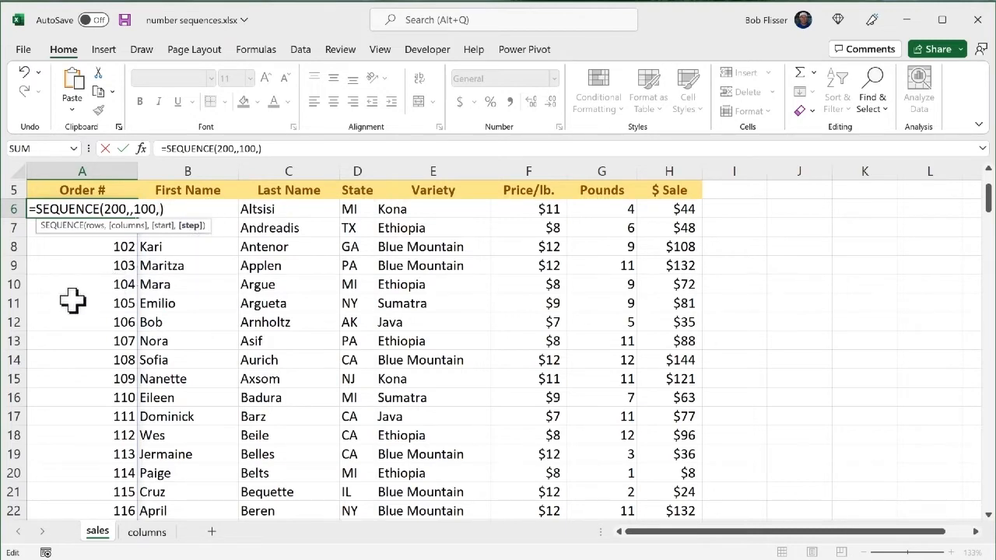
type("10")
key("Return")
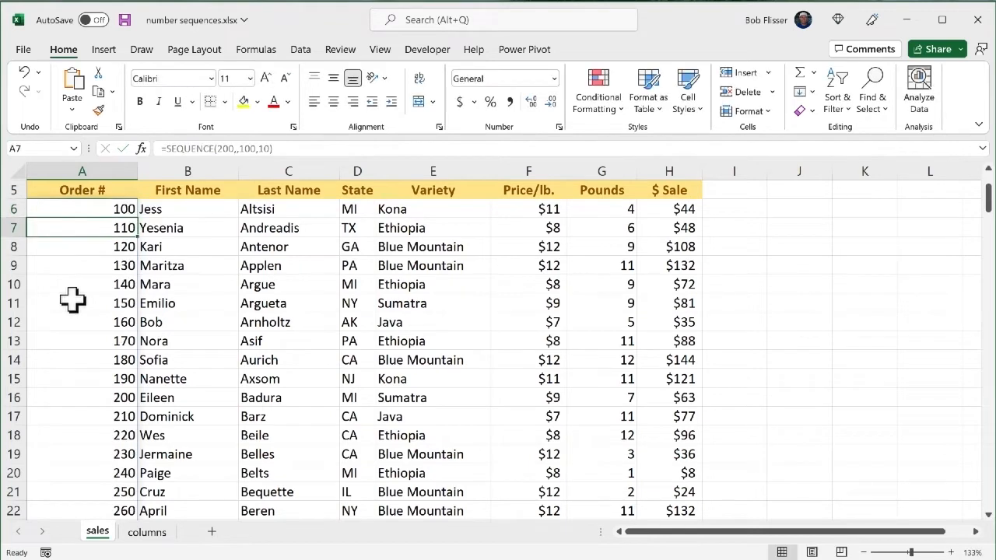
Check the order numbers in increments of 10 from cell A6 down to the table's last row
left_click(85, 206)
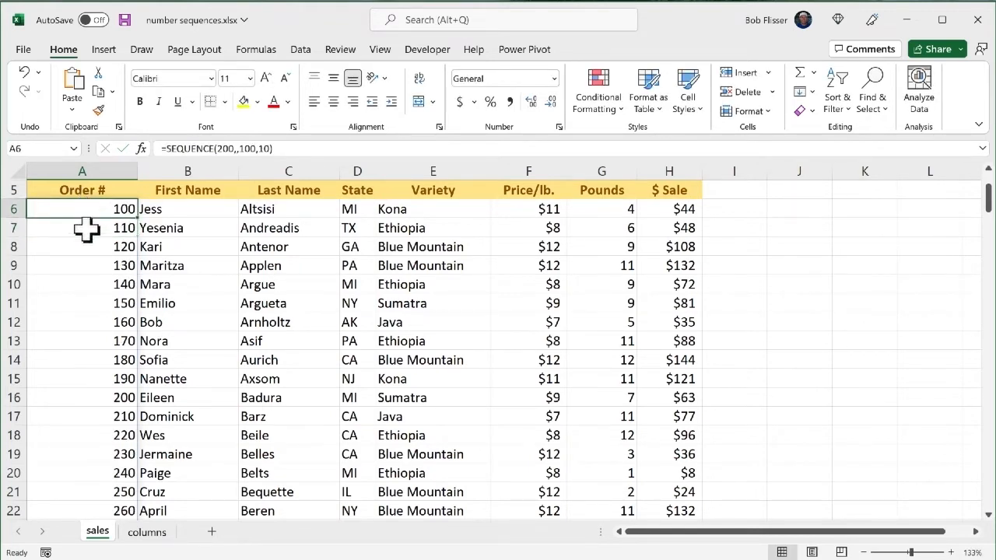
left_click(84, 319)
key("ctrl+Down")
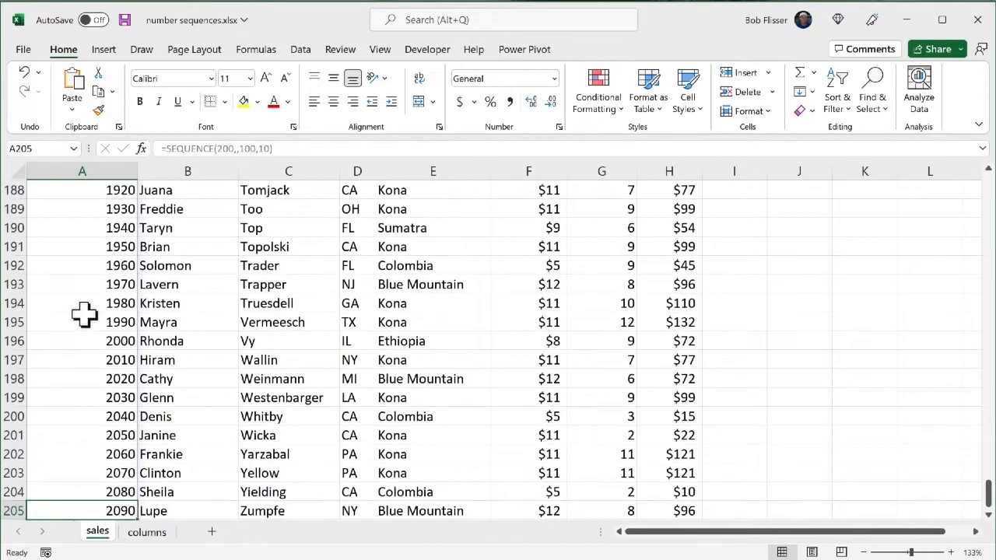
scroll(84, 313, "down", 2)
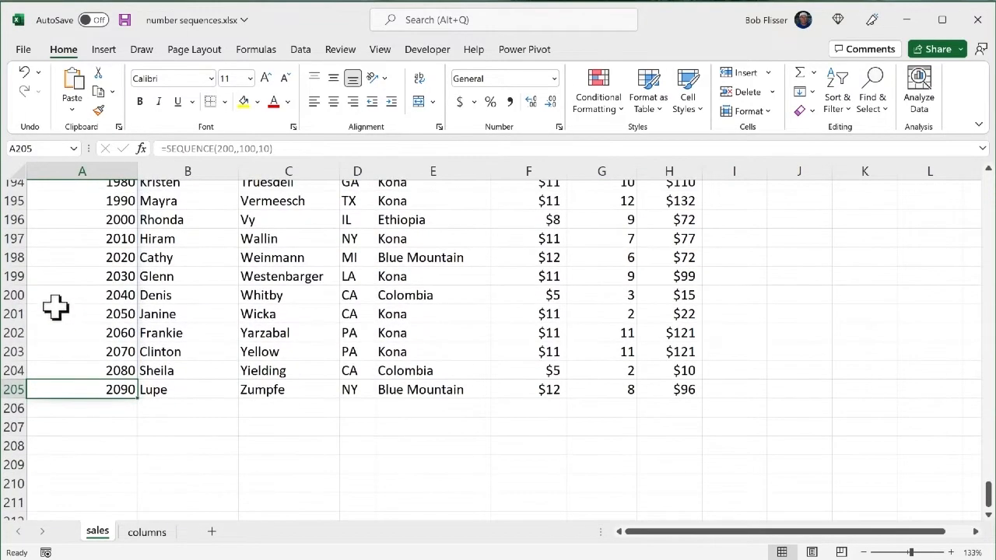
key("ctrl+Up")
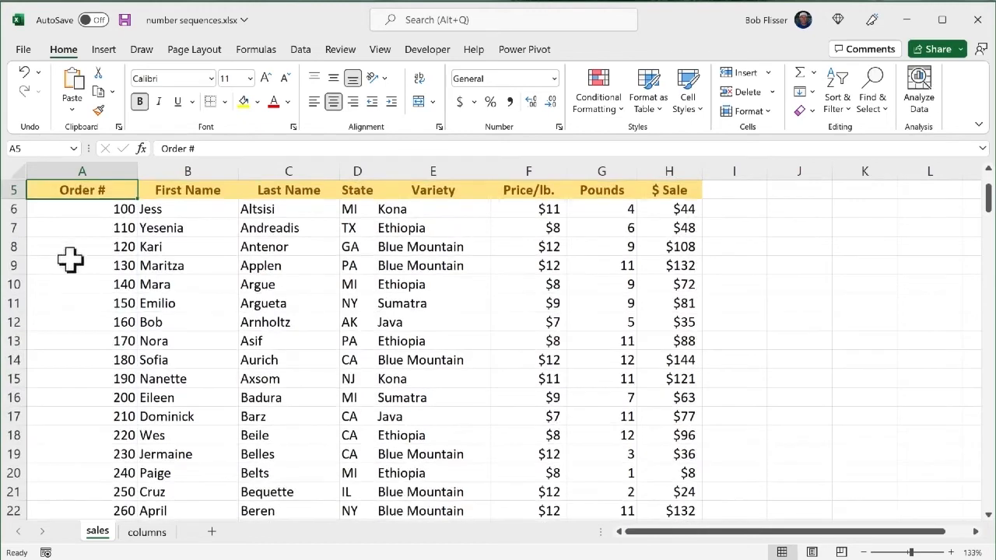
Review the rows, start, step and omitted columns arguments of the SEQUENCE formula in cell A6
left_click(82, 208)
double_click(82, 208)
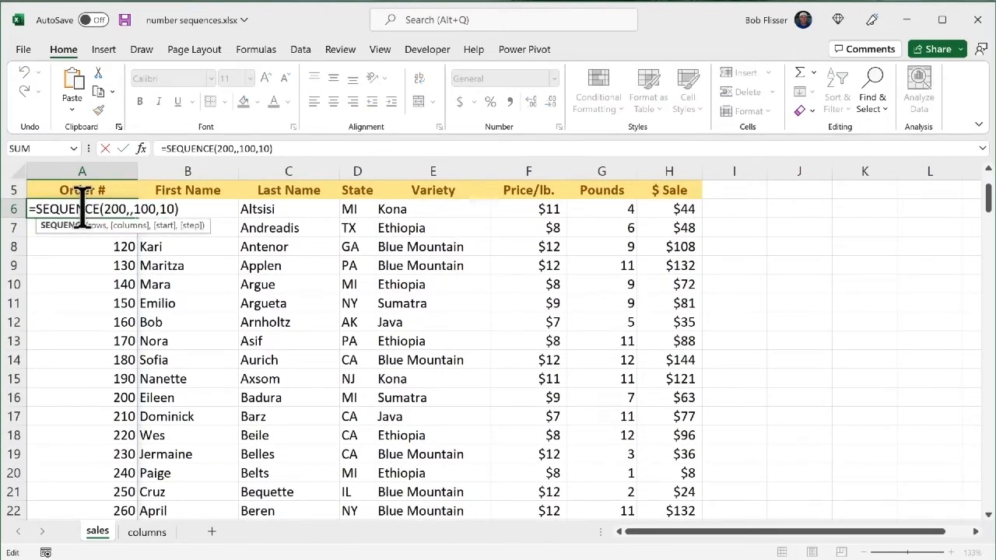
left_click(112, 208)
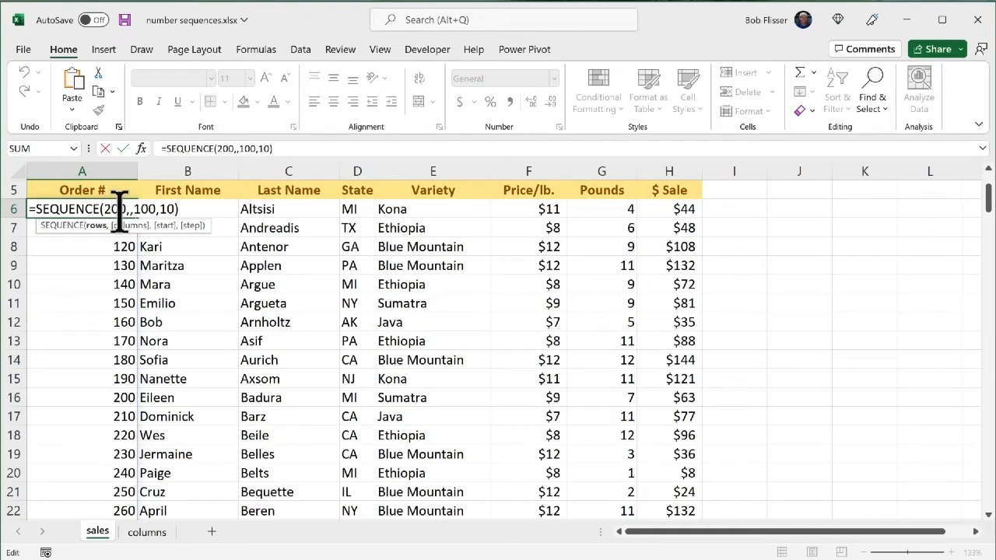
left_click(151, 208)
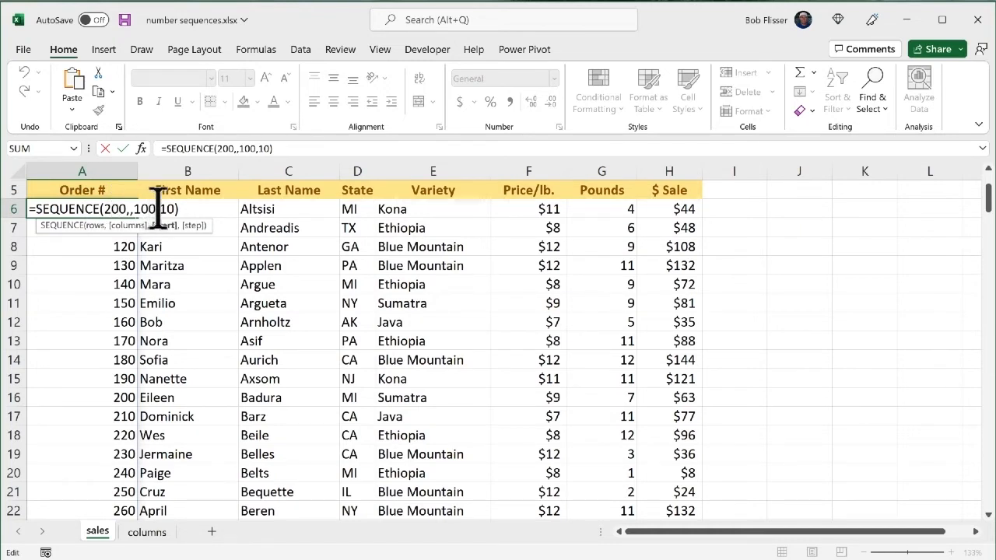
left_click(170, 208)
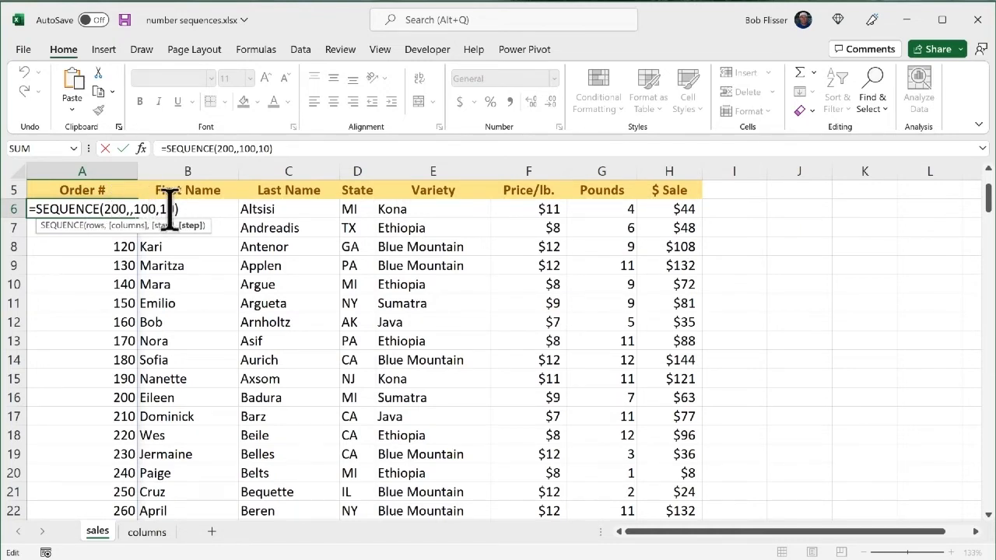
left_click(129, 209)
type(",")
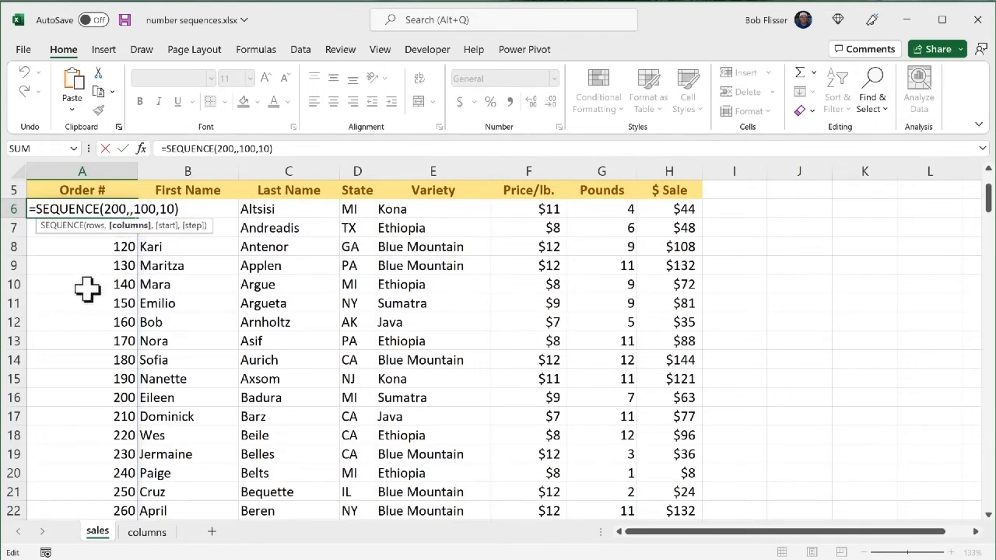
key("ctrl+Return")
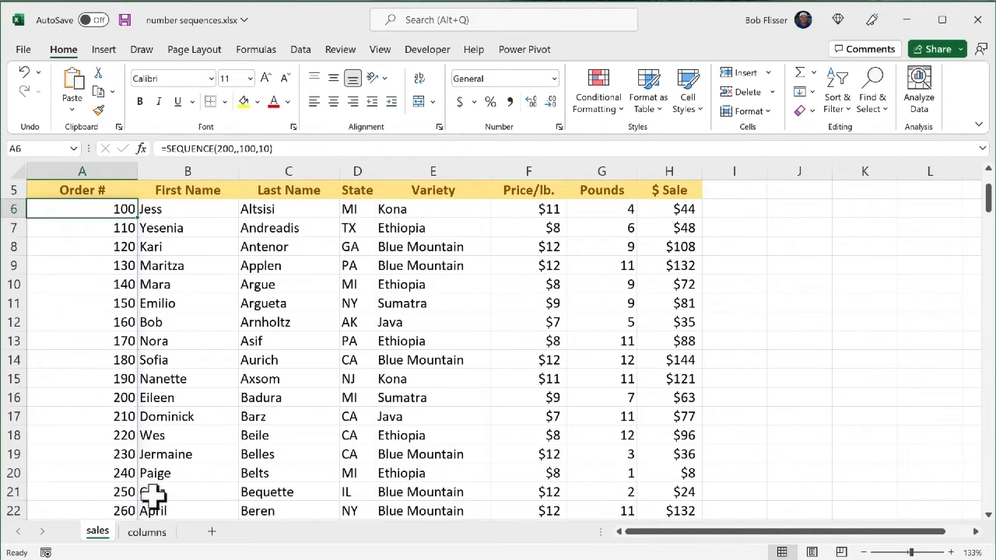
Switch to the columns sheet and mark out the four-column ranges B1:E1 and B2:E2
left_click(148, 532)
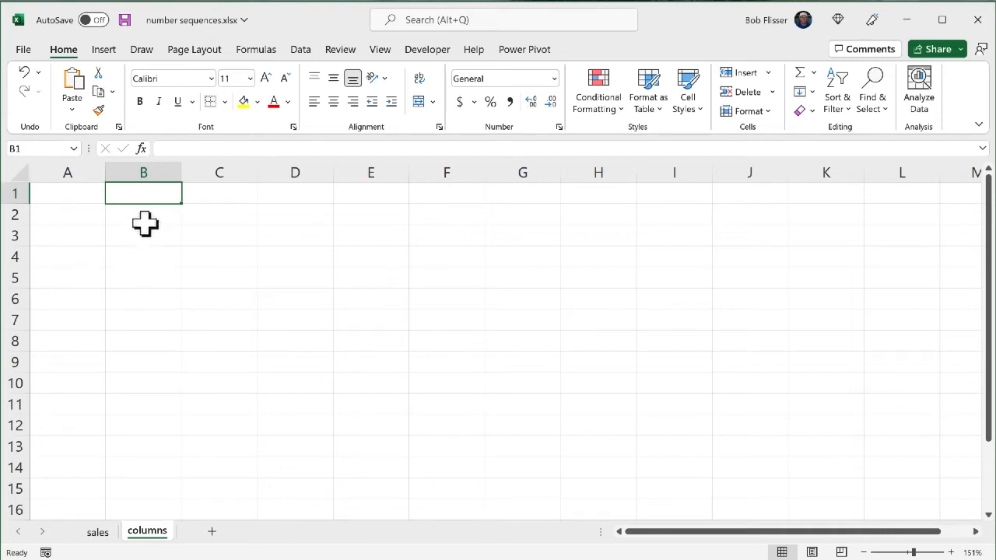
left_click_drag(153, 192, 375, 191)
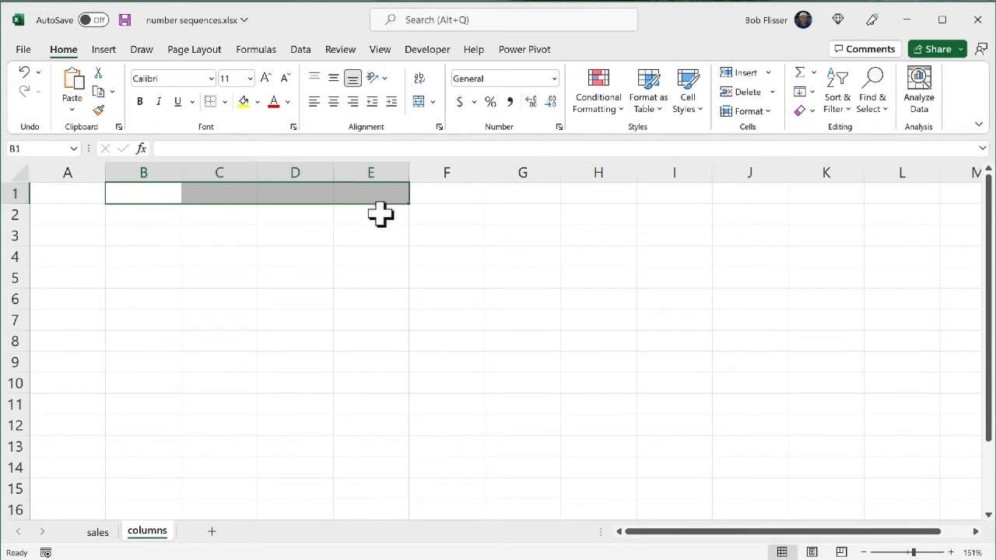
left_click(138, 218)
left_click_drag(139, 218, 367, 210)
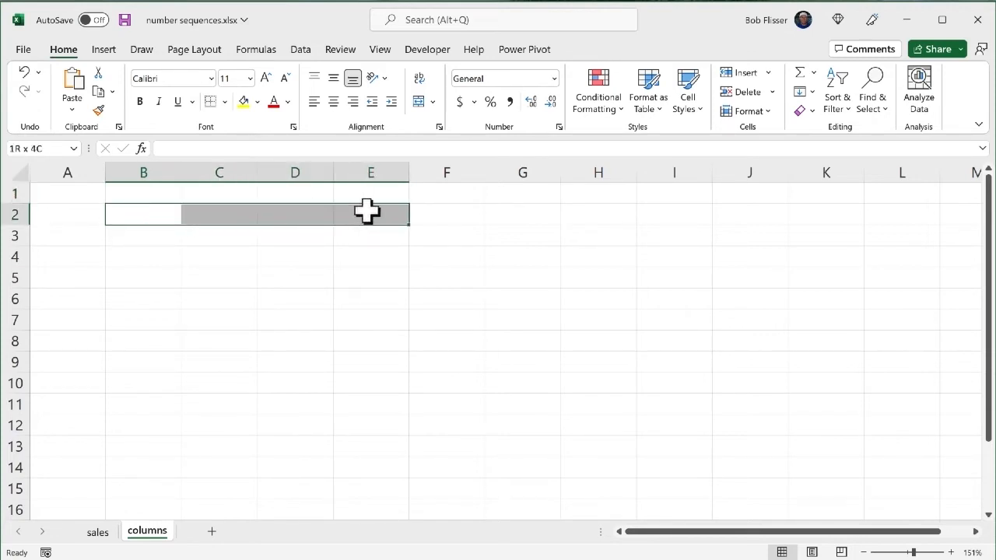
left_click(150, 238)
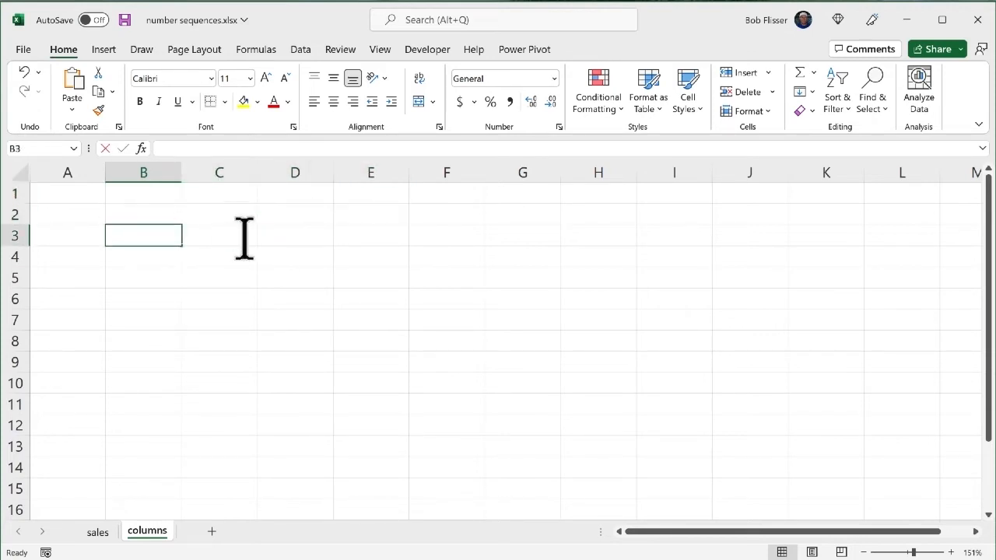
Enter =SEQUENCE(30,4,100) in cell B1 to fill 30 rows and four columns with numbers starting at 100
left_click(156, 193)
type("=")
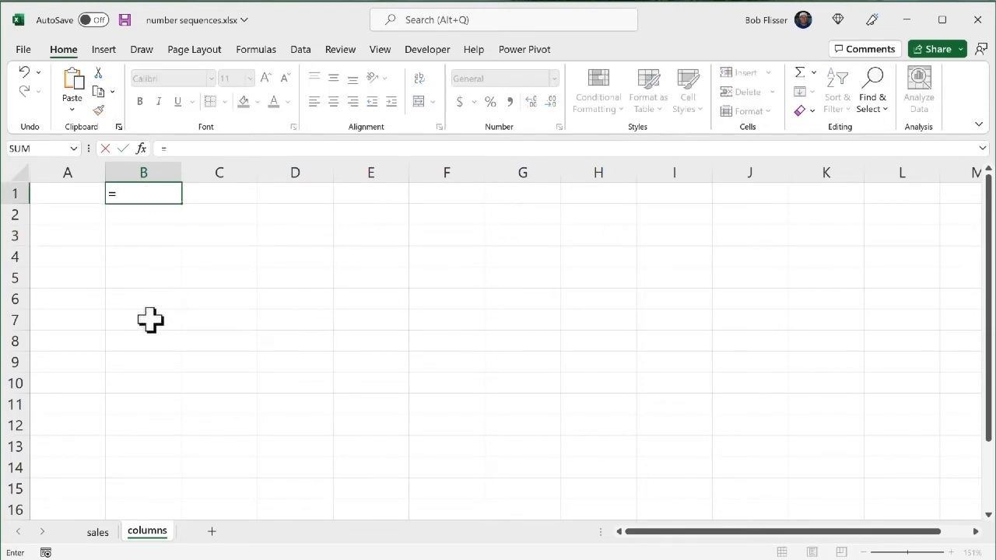
type("seq")
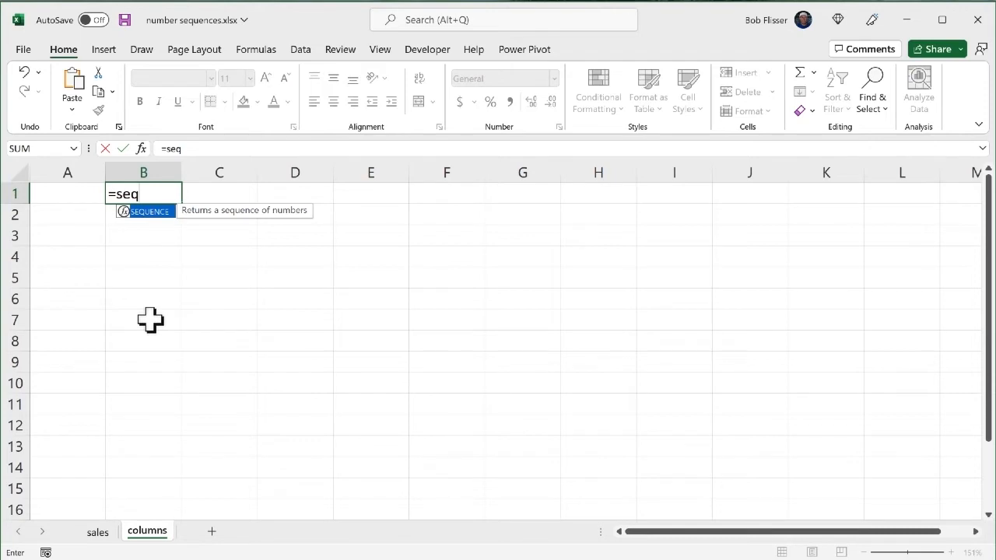
key("Tab")
type("30,")
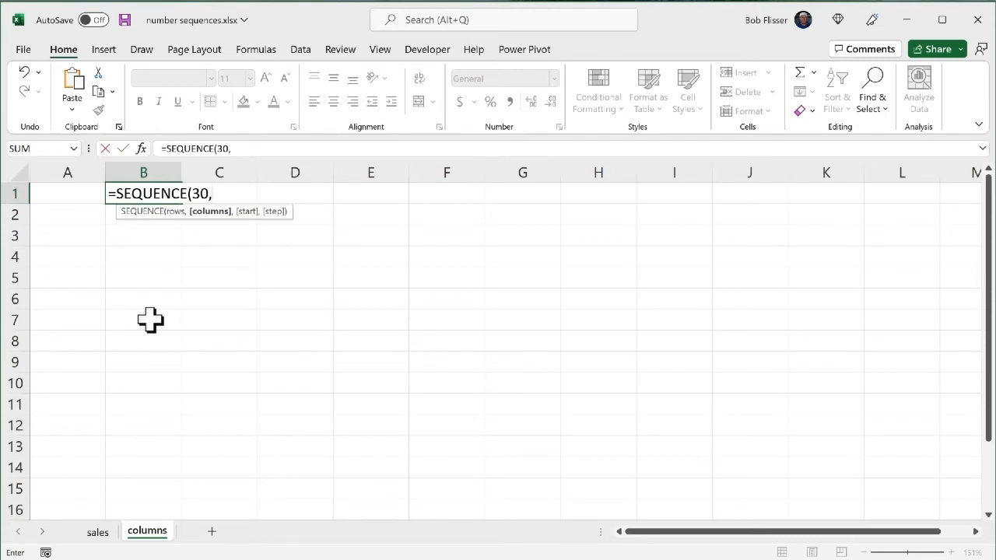
type("4,")
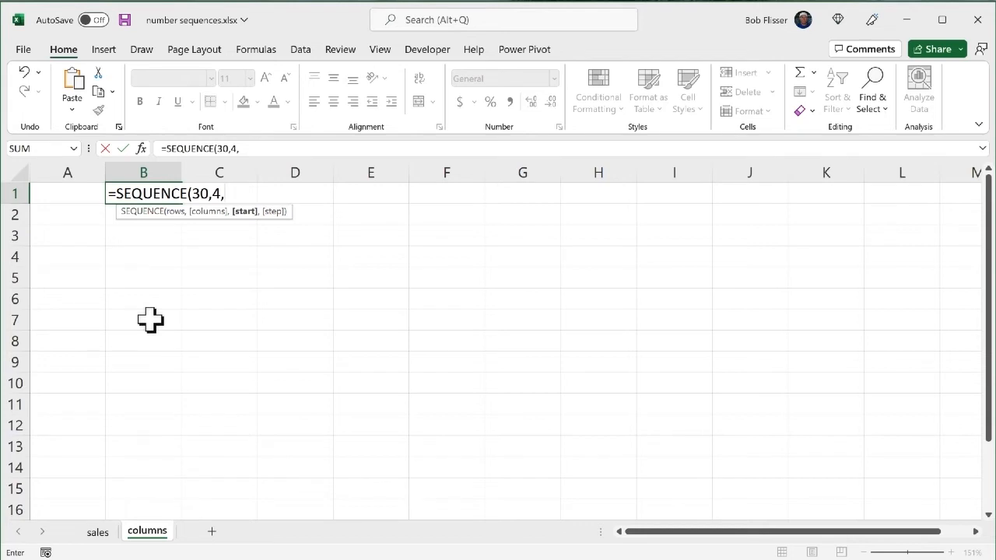
type("100)")
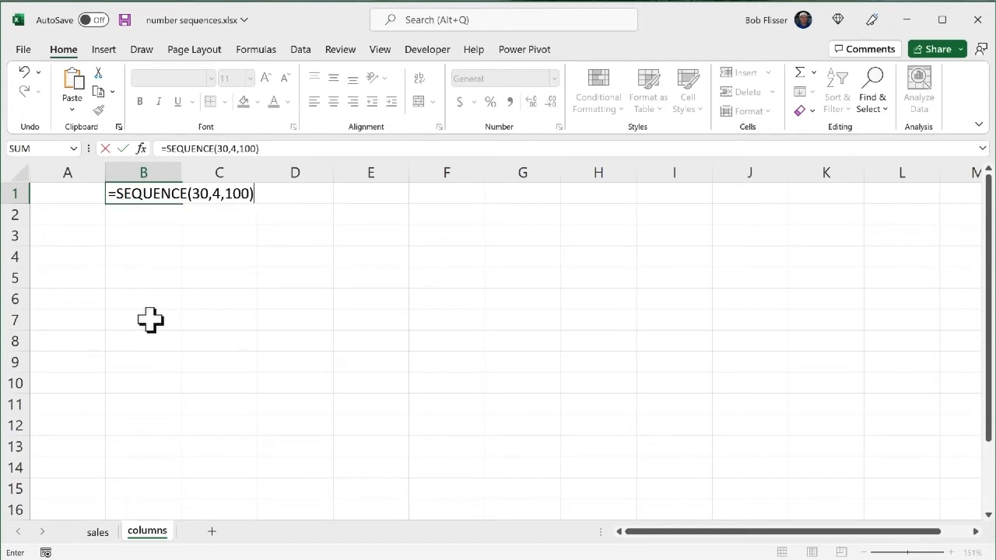
key("Return")
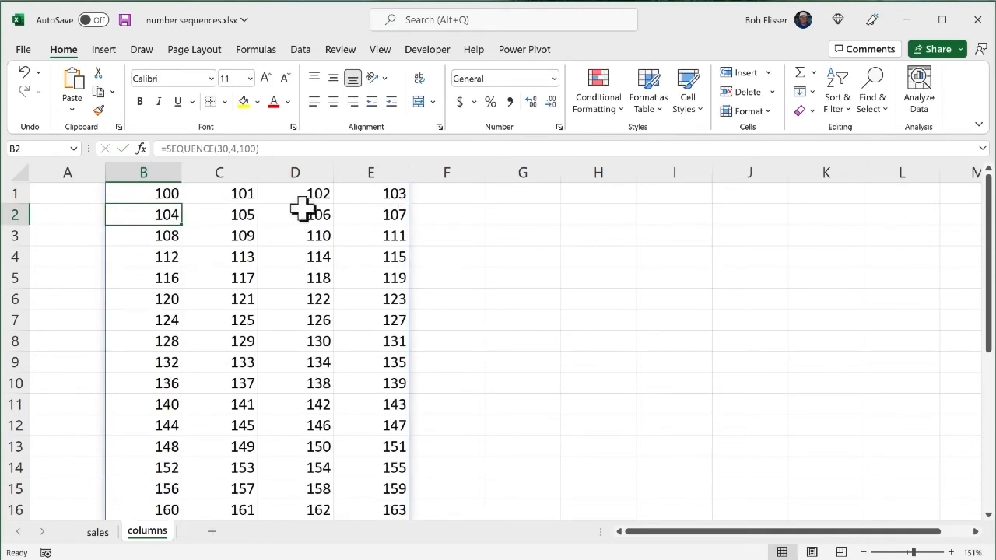
Add a step value of 2 to the formula in cell B1 so that it reads =SEQUENCE(30,4,100,2)
scroll(298, 371, "down", 1)
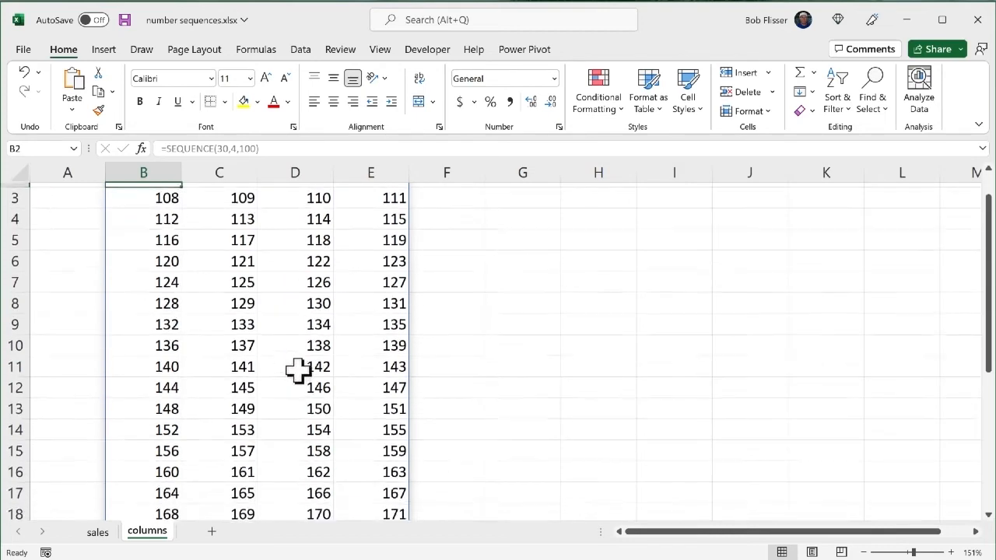
scroll(298, 372, "down", 5)
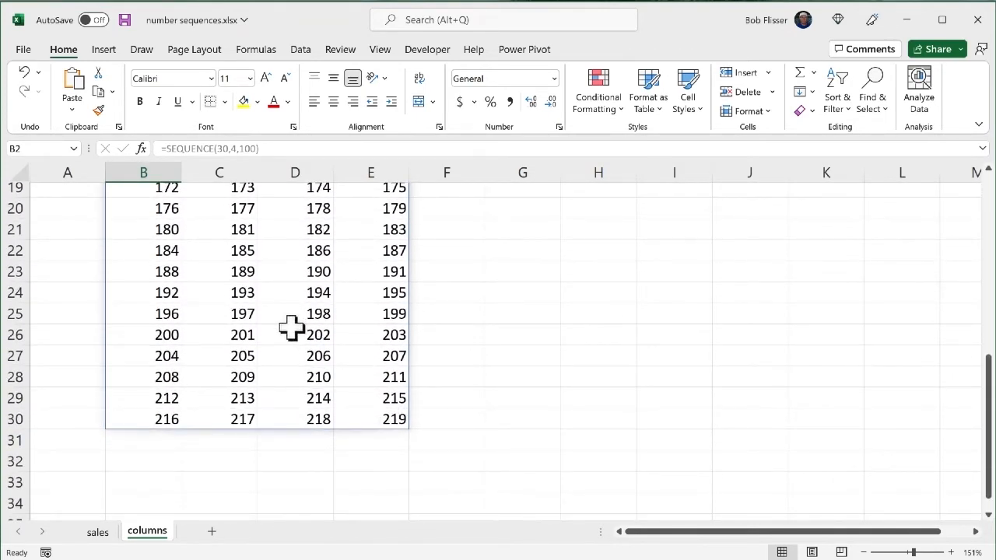
scroll(292, 329, "up", 6)
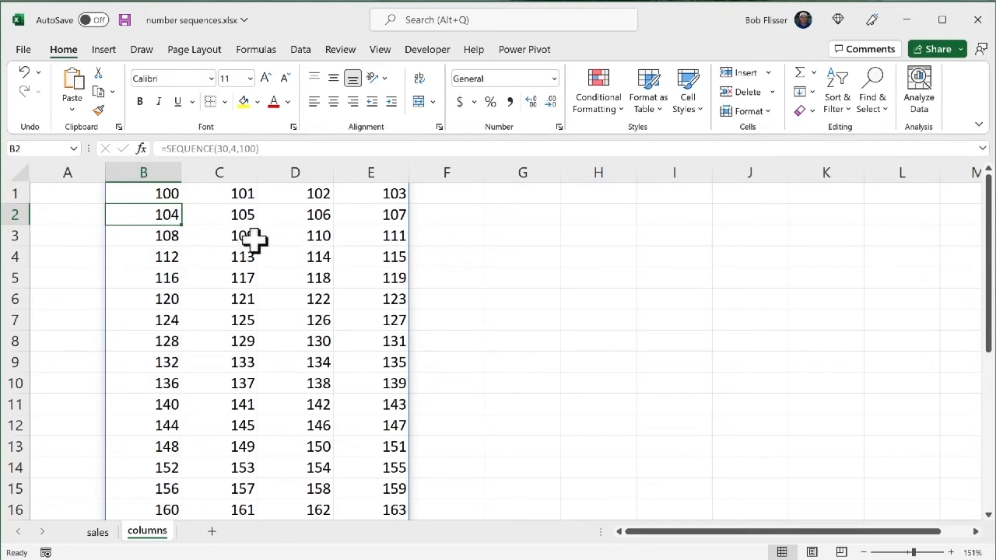
left_click(156, 196)
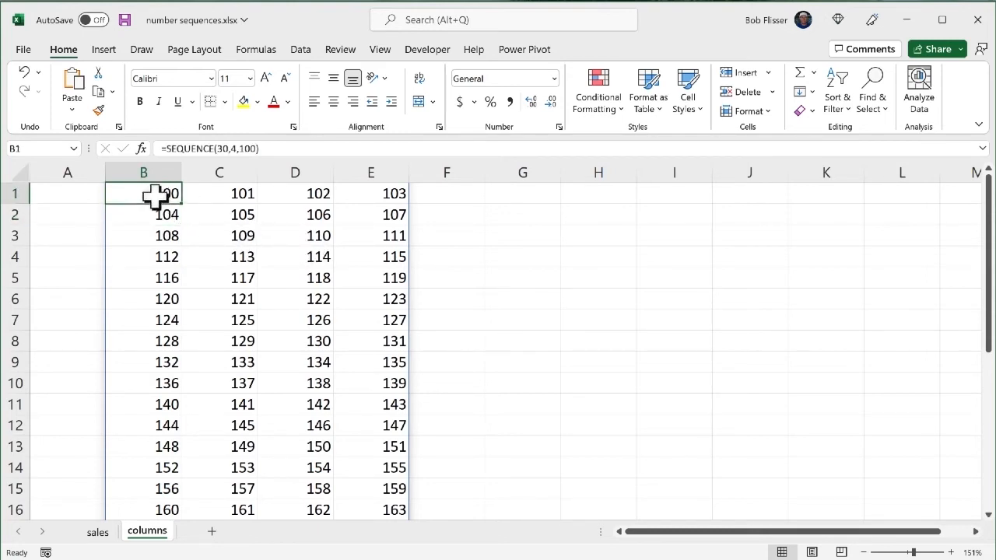
double_click(161, 191)
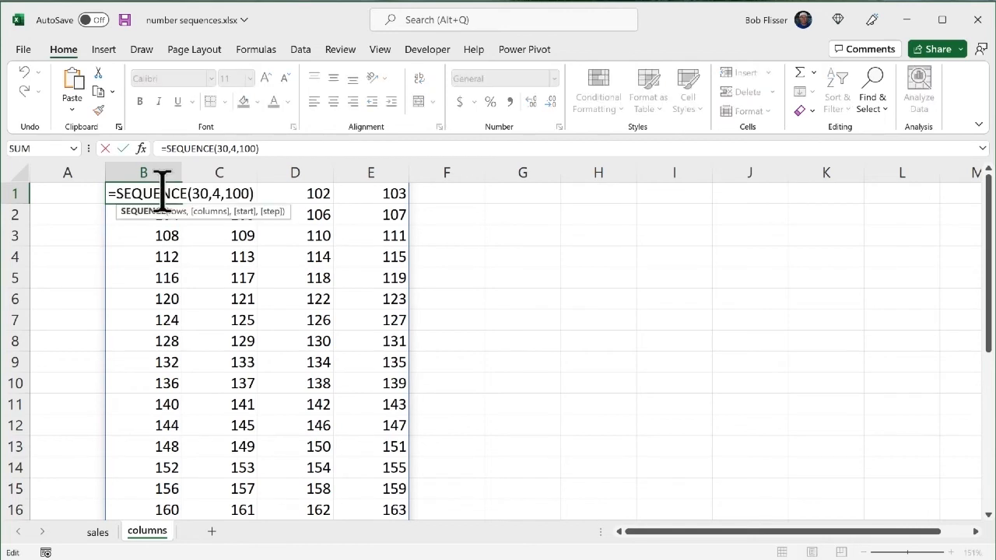
left_click(249, 194)
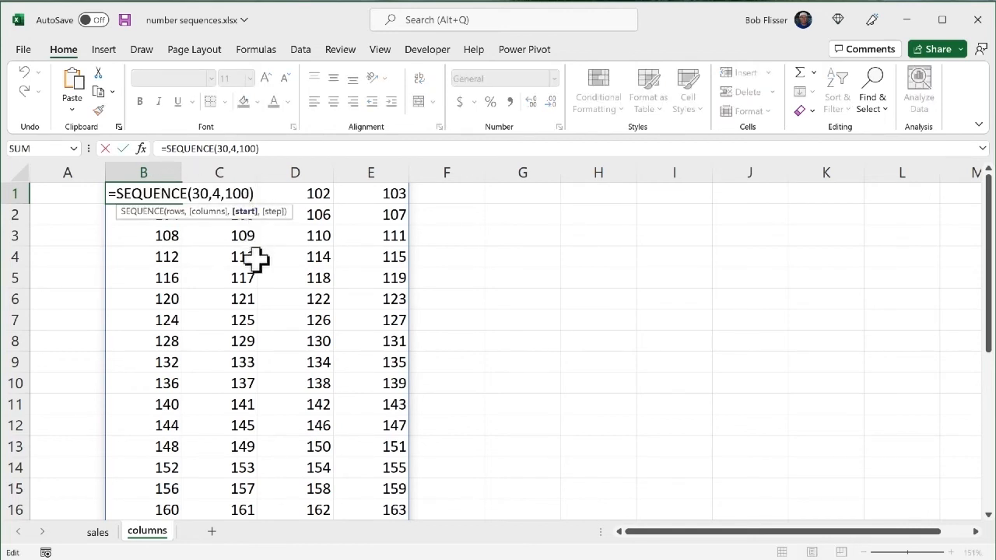
type(",")
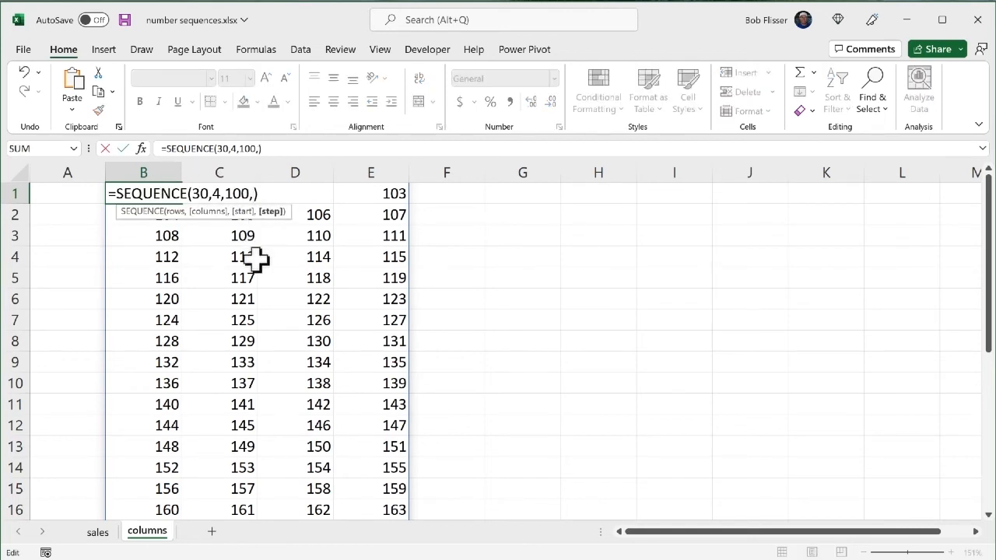
type("2")
key("Return")
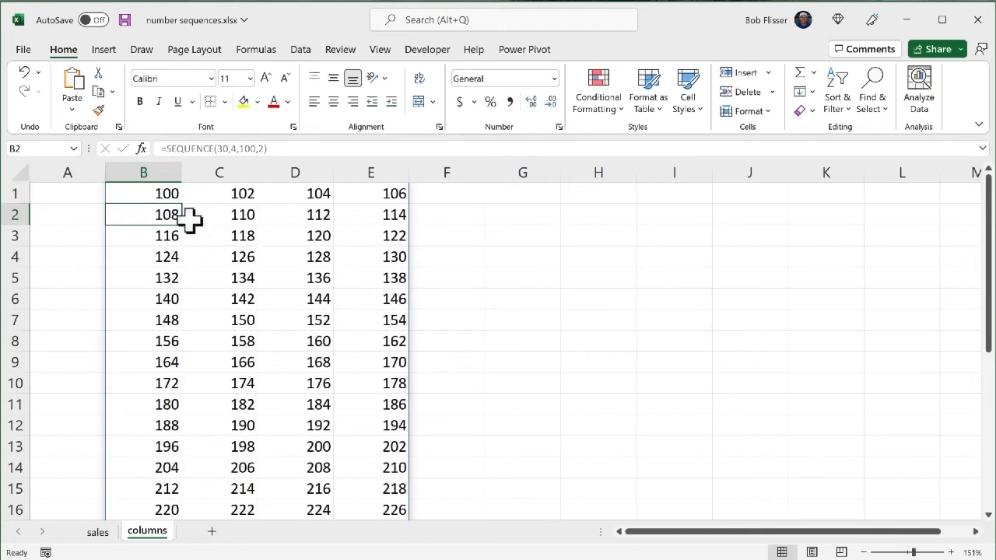
Check the four-column sequence generated from cell B1 down to its last row
left_click(156, 193)
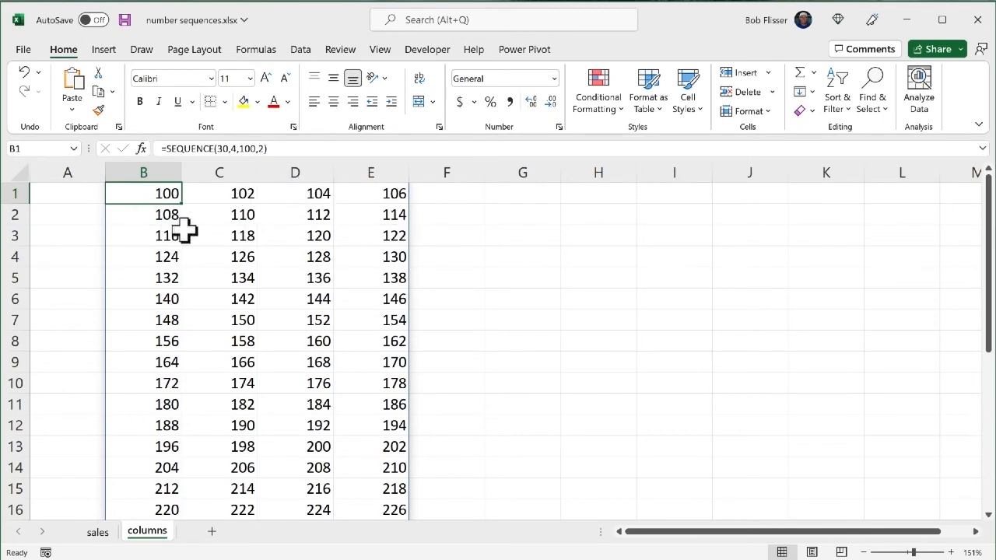
scroll(249, 347, "down", 6)
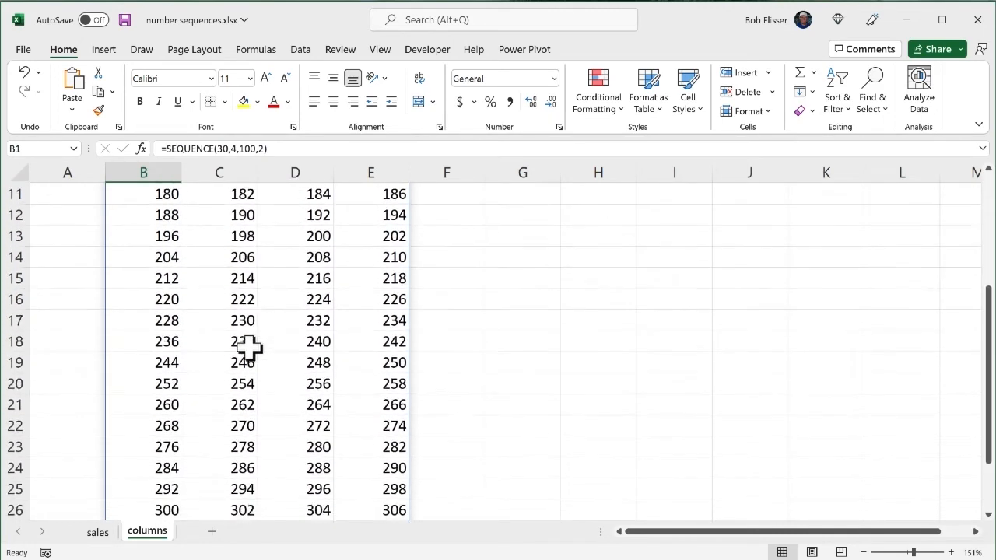
scroll(249, 347, "down", 1)
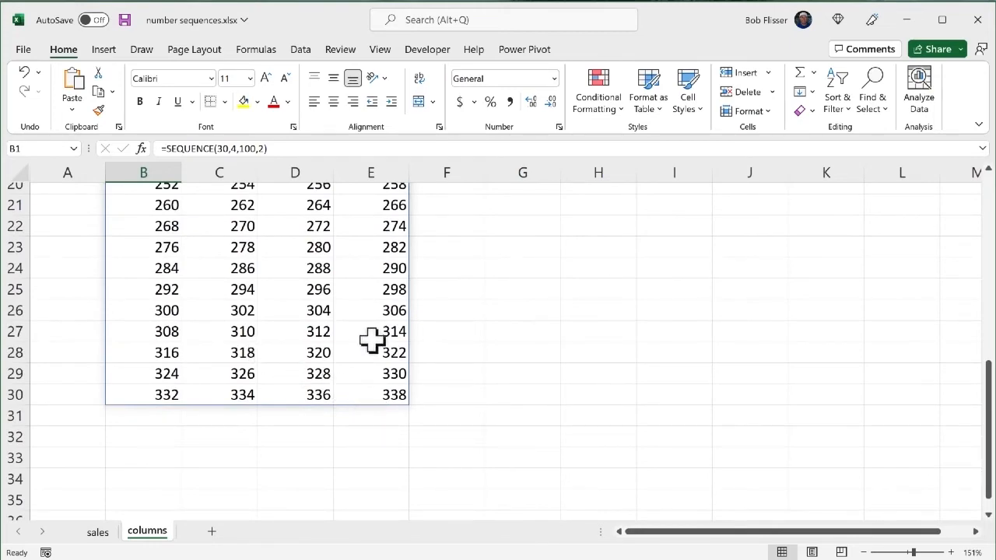
scroll(372, 340, "up", 6)
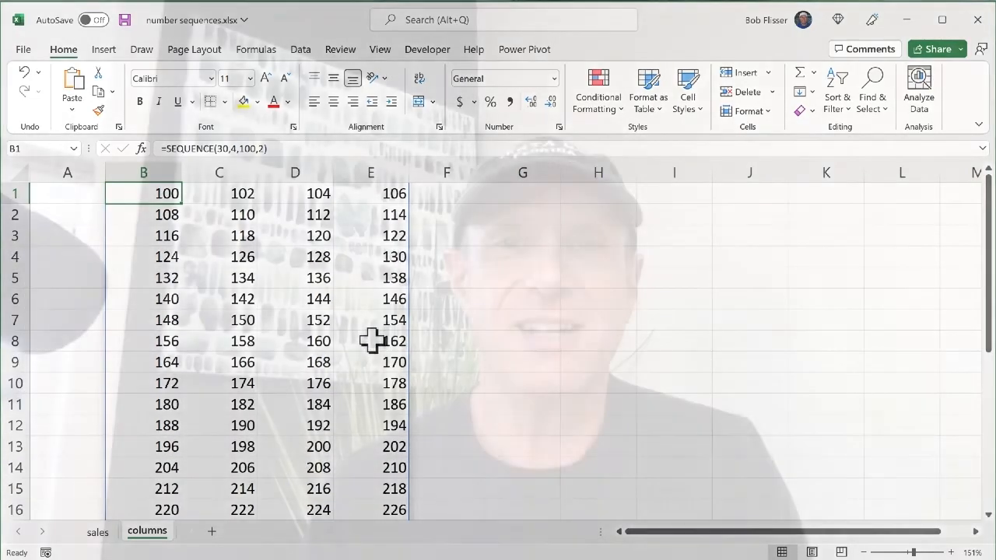